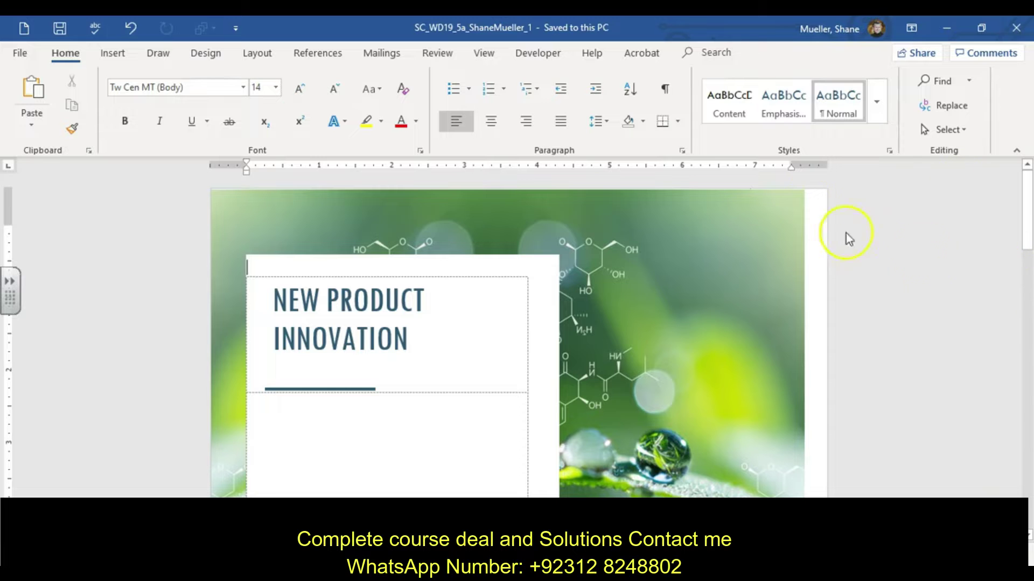
Save the report as a new copy in SAM Files with the file name ending in _2.
click(20, 53)
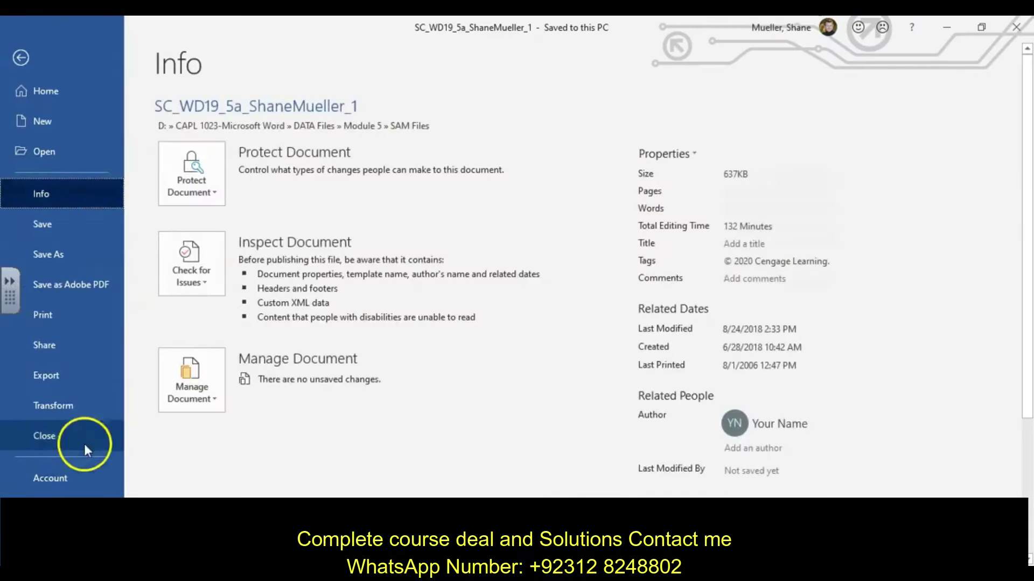
click(57, 277)
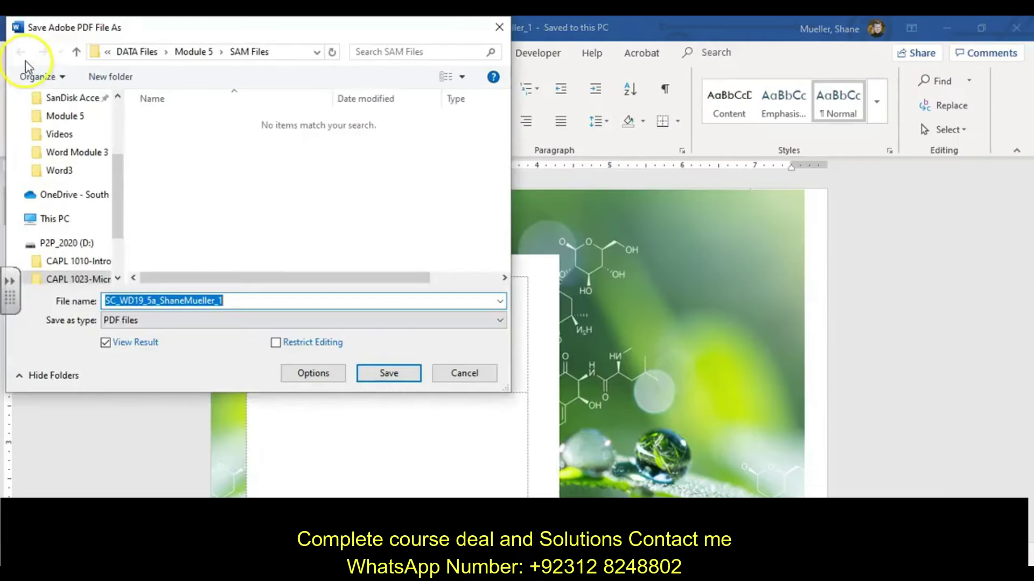
click(500, 28)
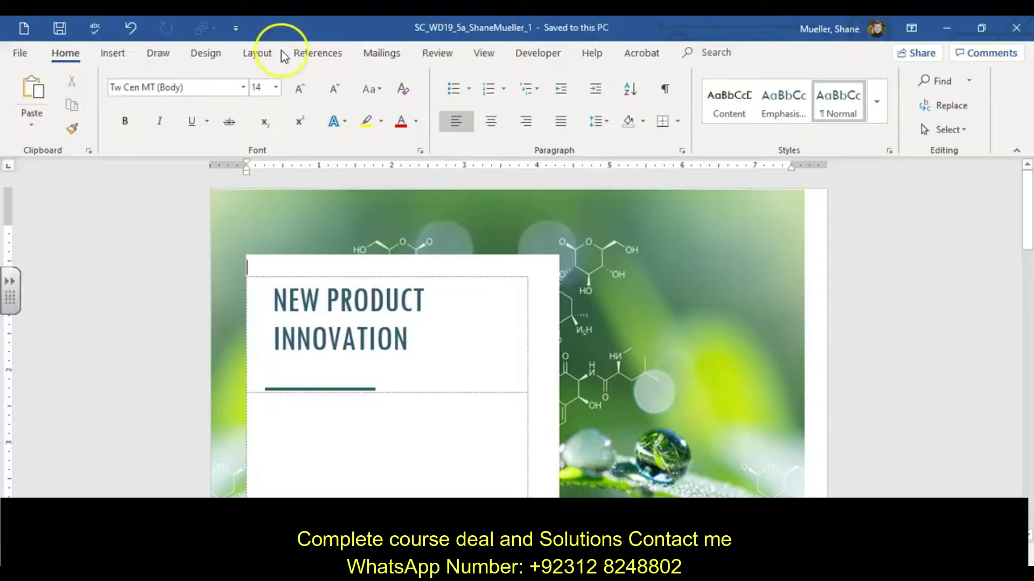
click(19, 52)
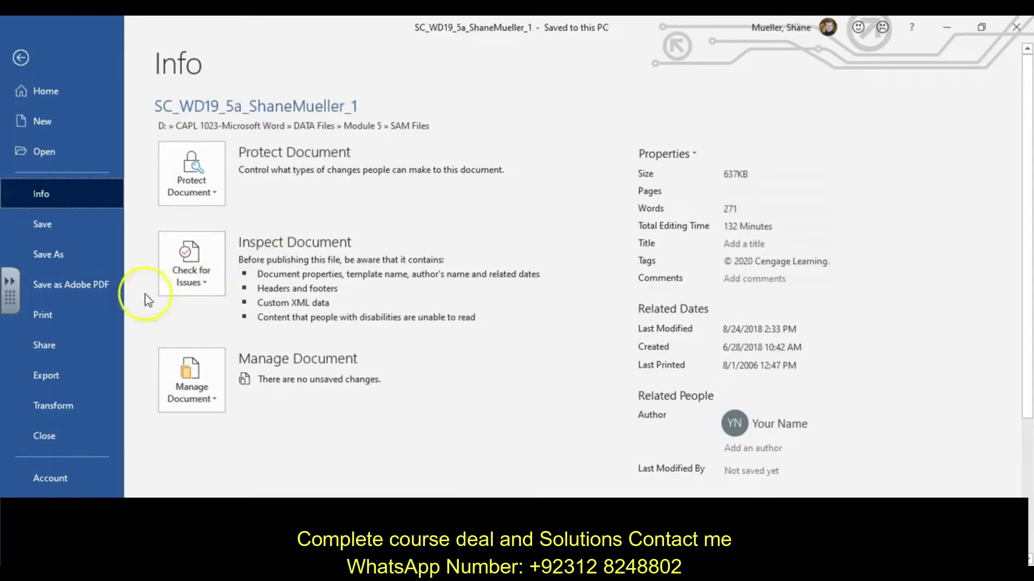
click(74, 258)
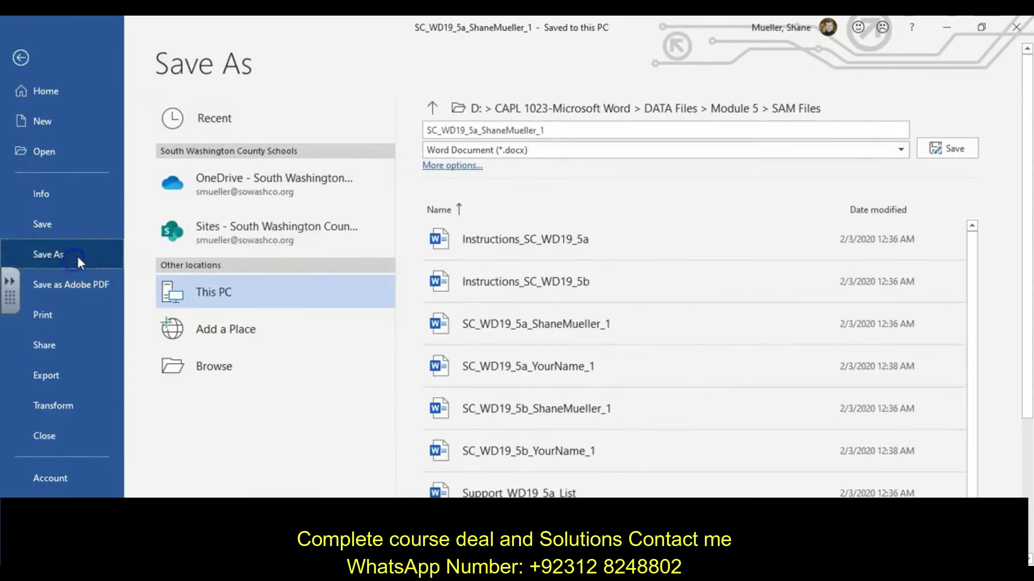
click(614, 128)
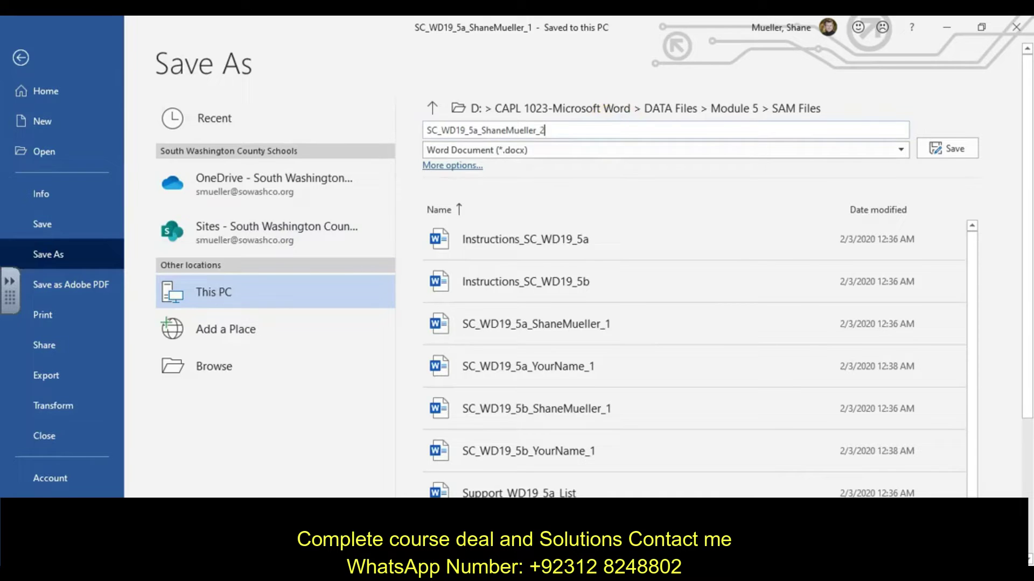
text(2)
key(Return)
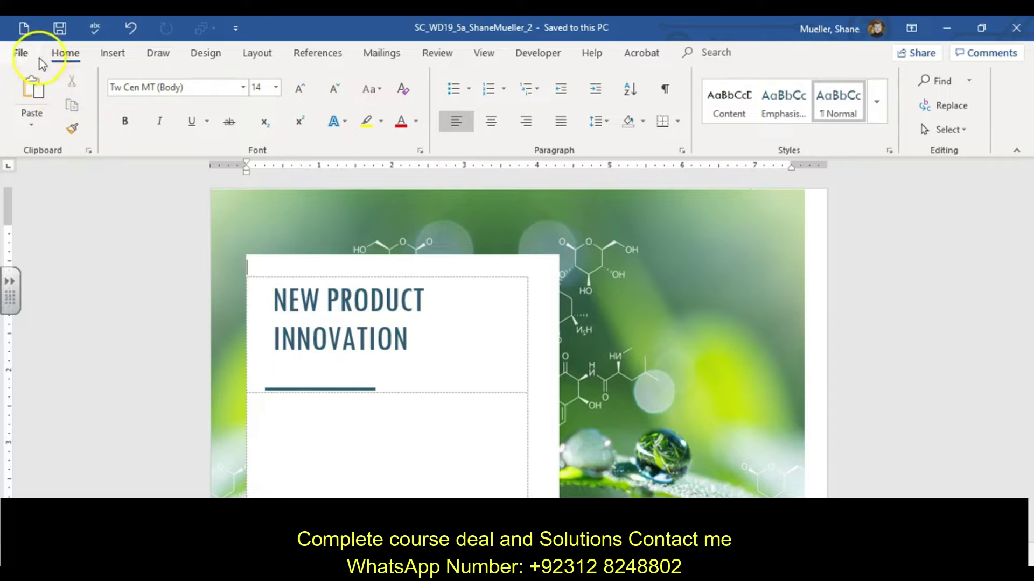
Open the Support_WD19_5a_List, Quotation and Table files together from the SAM Files folder.
click(22, 55)
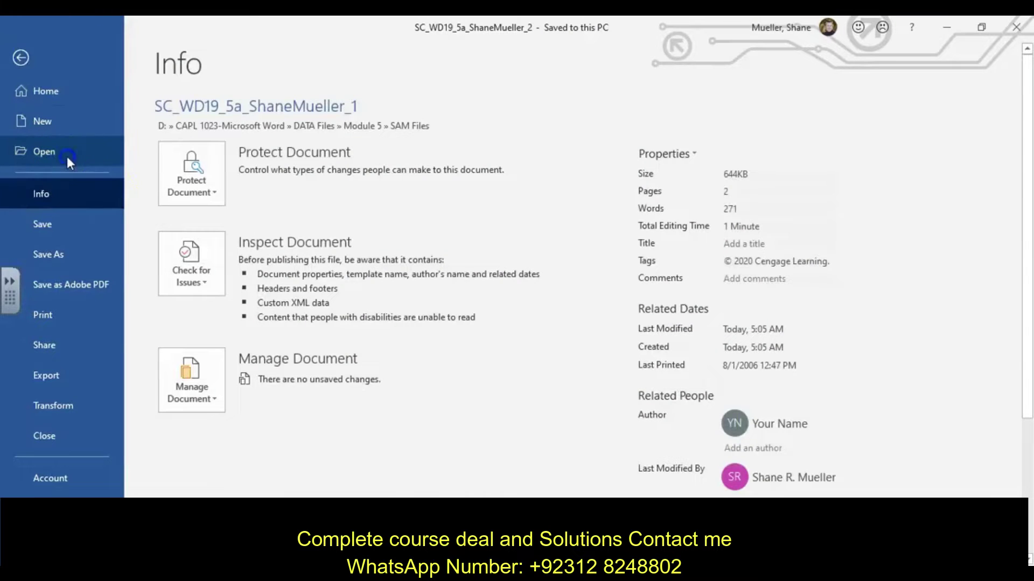
click(66, 153)
click(255, 400)
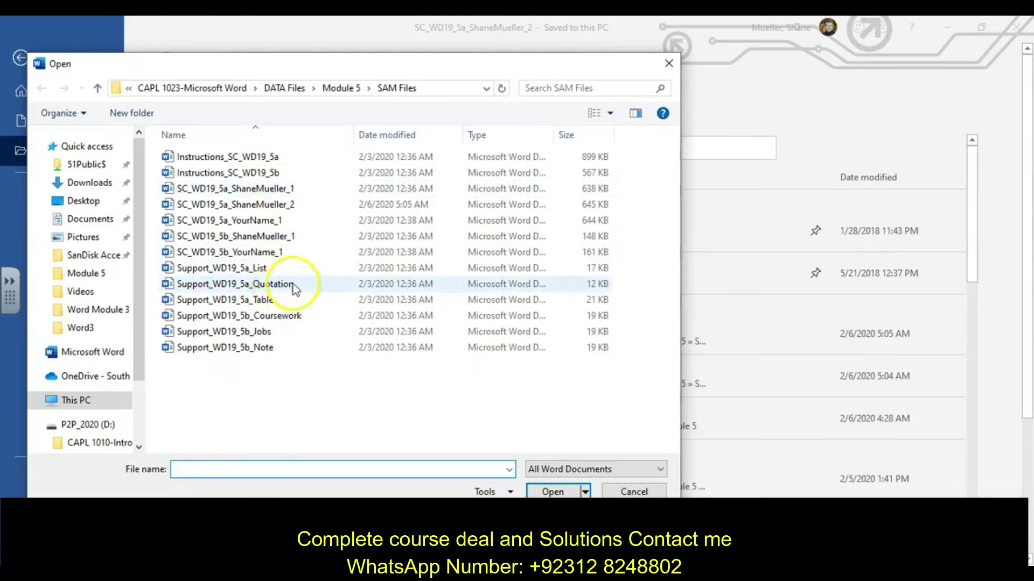
click(265, 272)
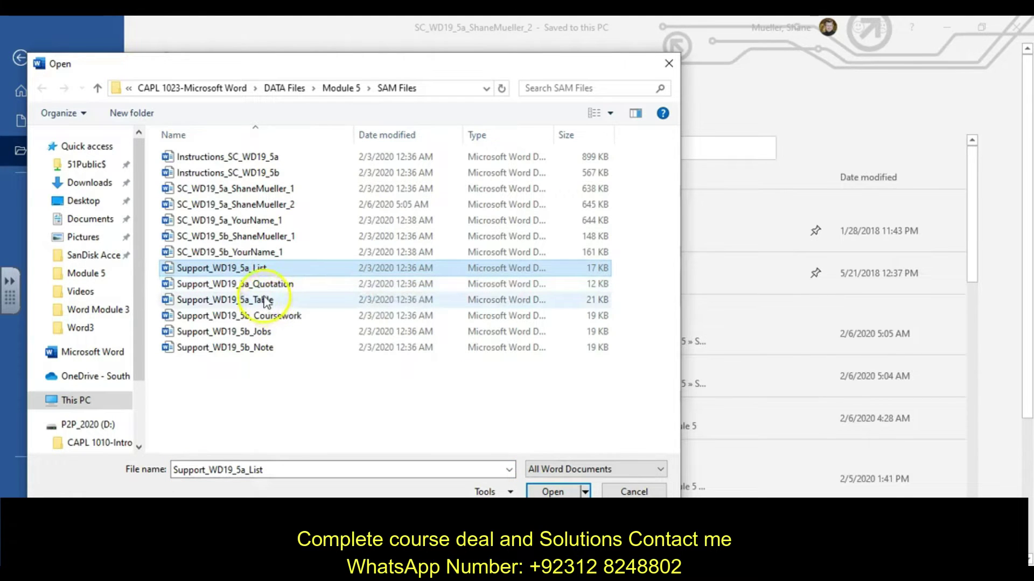
click(277, 272)
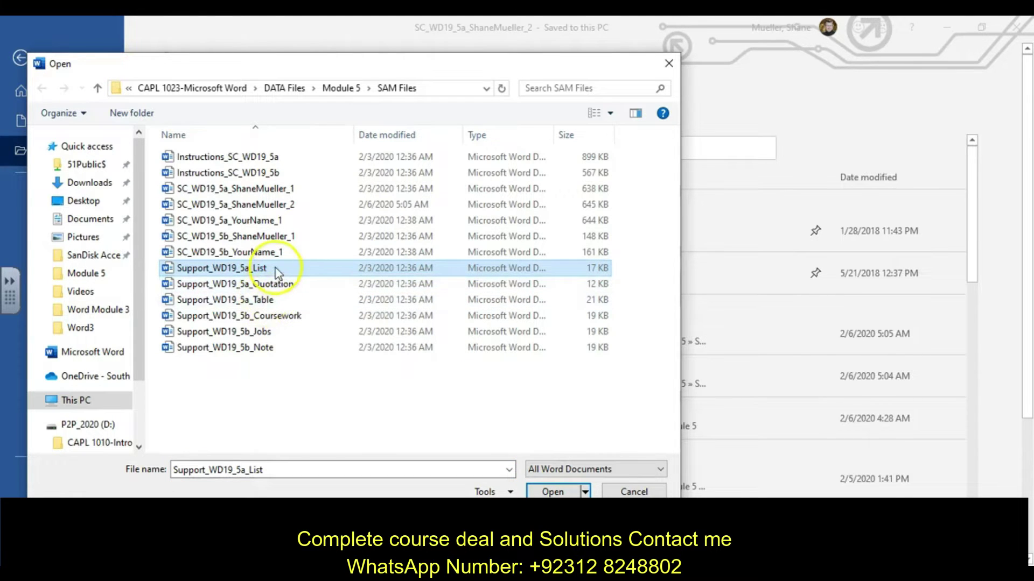
shift+click(267, 302)
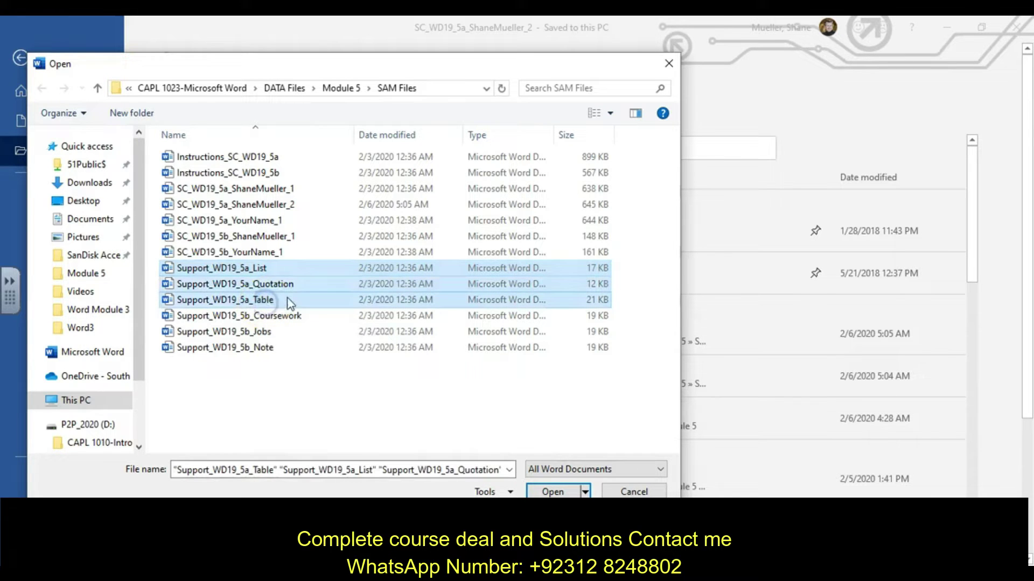
click(553, 492)
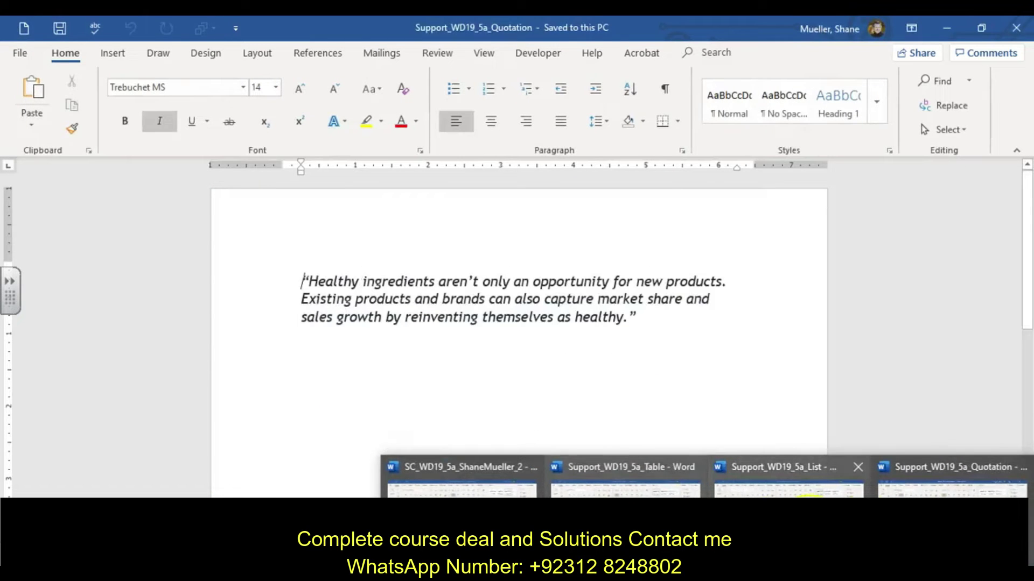
Check the Table, List and Quotation windows, then bring the _2 report back to the front.
click(624, 487)
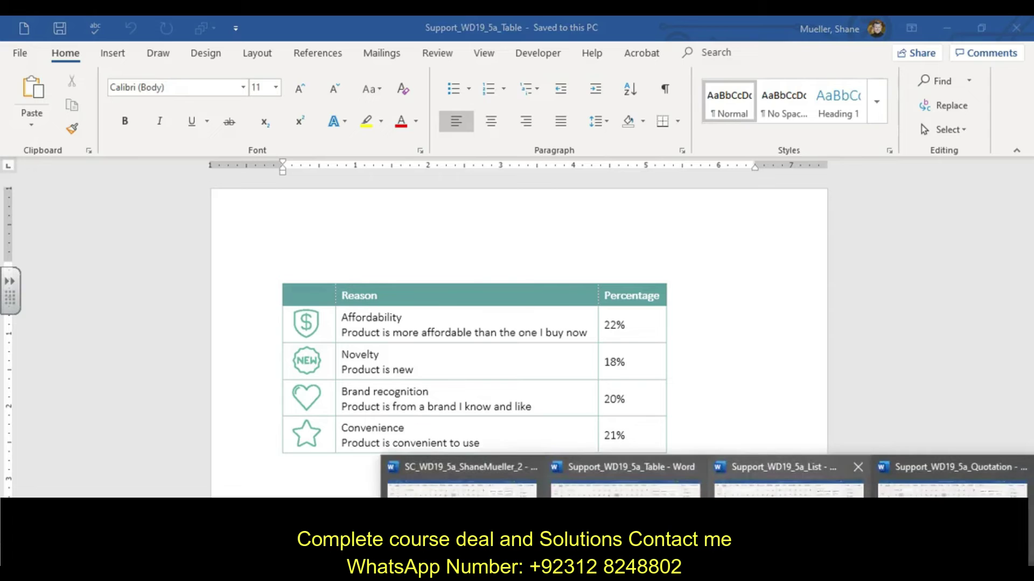
click(789, 487)
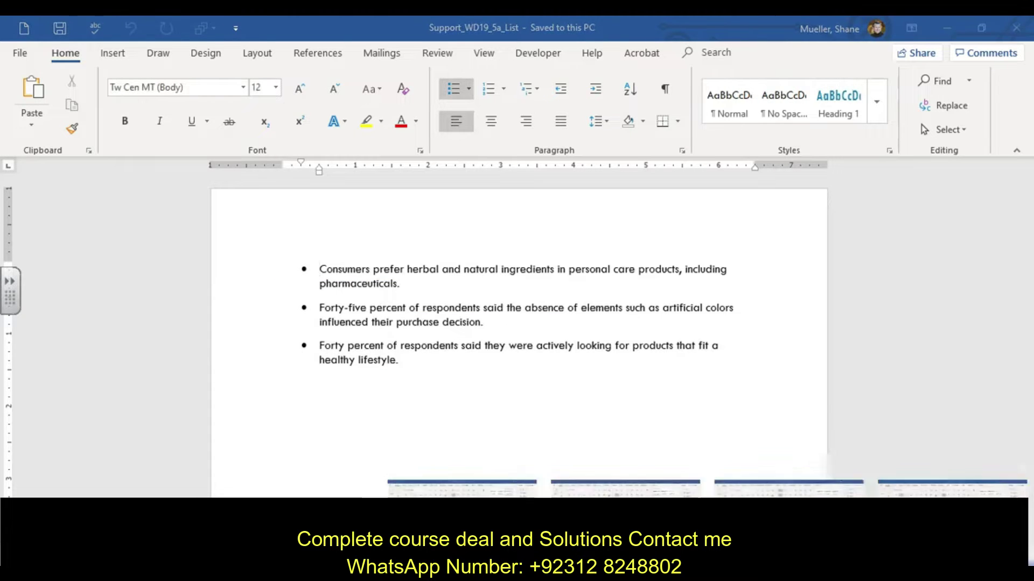
click(673, 479)
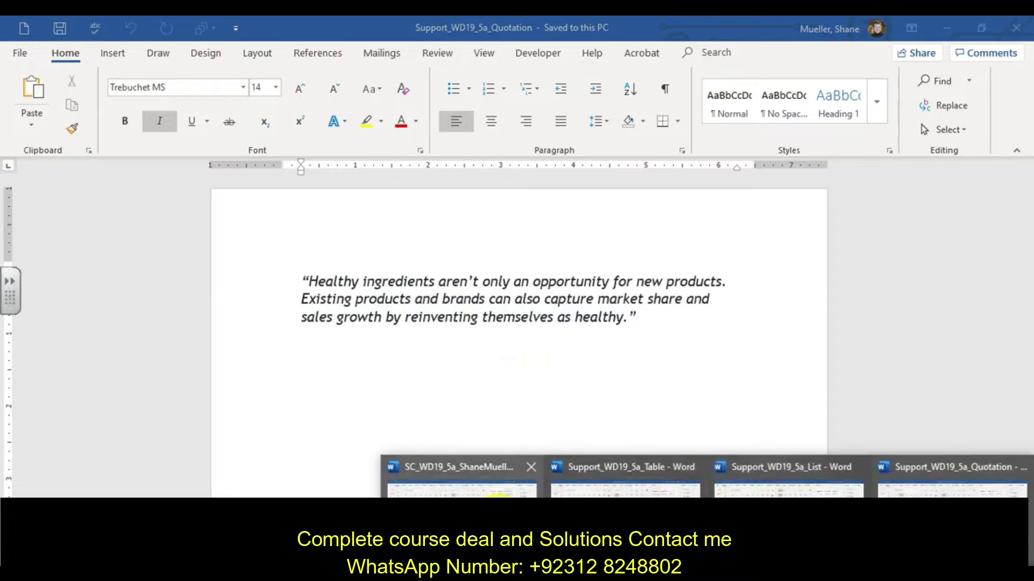
click(508, 457)
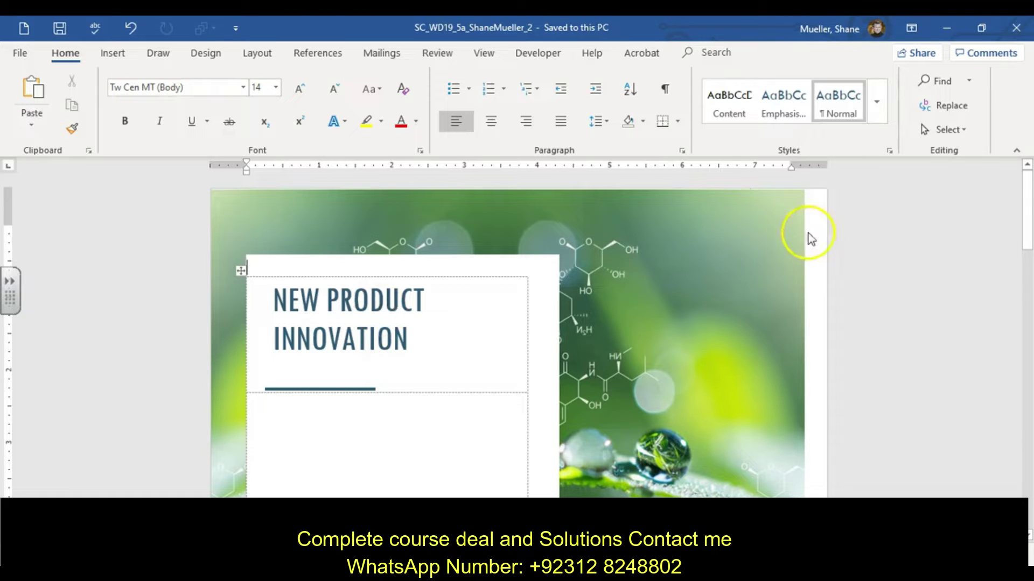
Set custom left and right margins of 0.8" for the whole document, keeping top and bottom at 0.5".
scroll(790, 308, down, 5)
scroll(791, 308, down, 10)
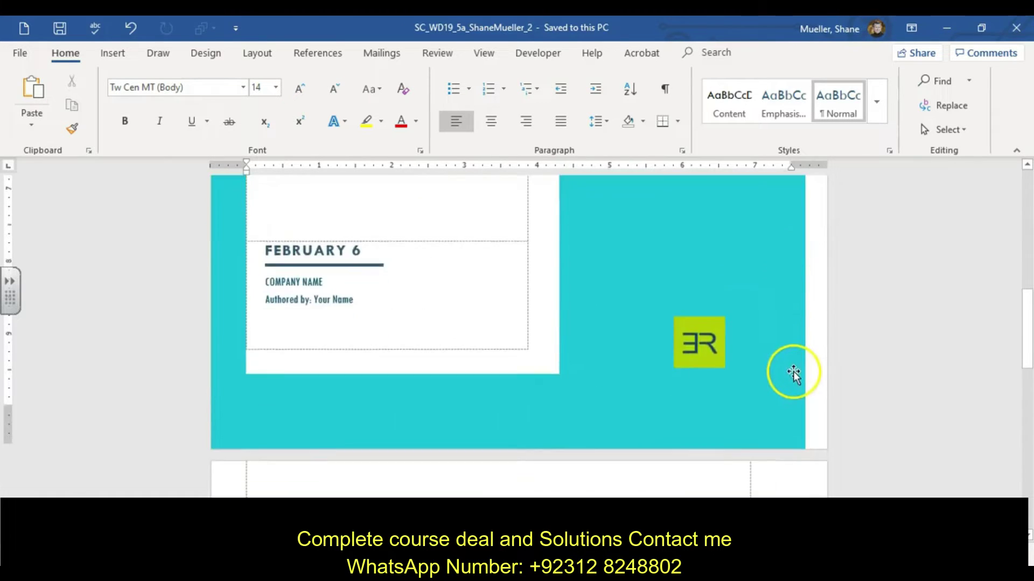
scroll(794, 367, up, 7)
scroll(794, 359, up, 5)
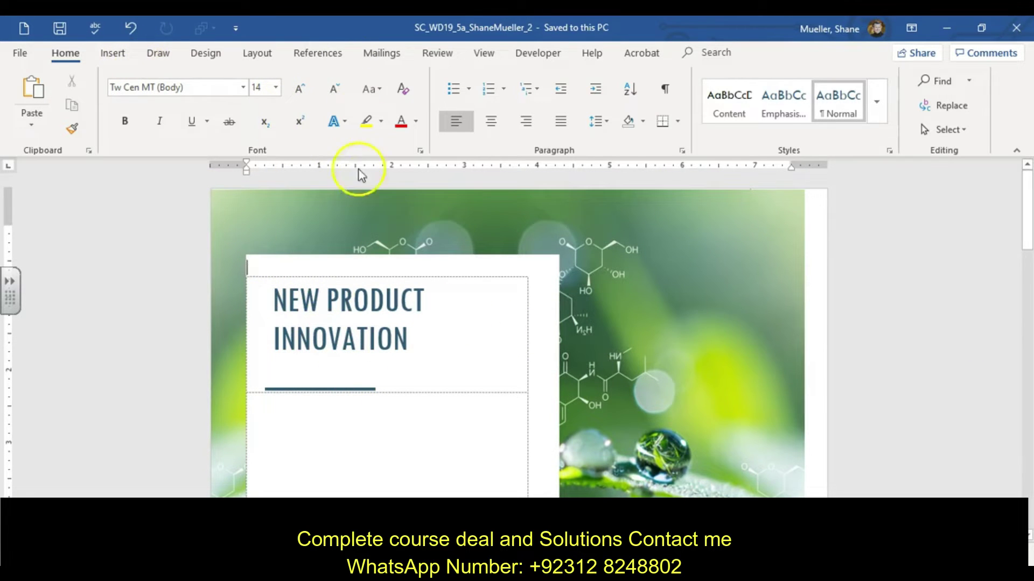
click(258, 52)
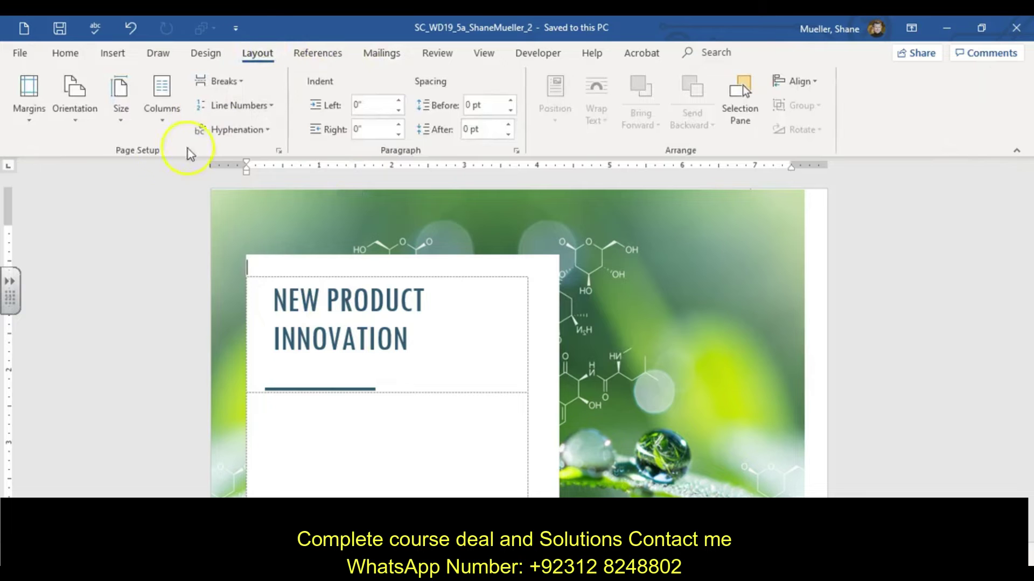
click(31, 126)
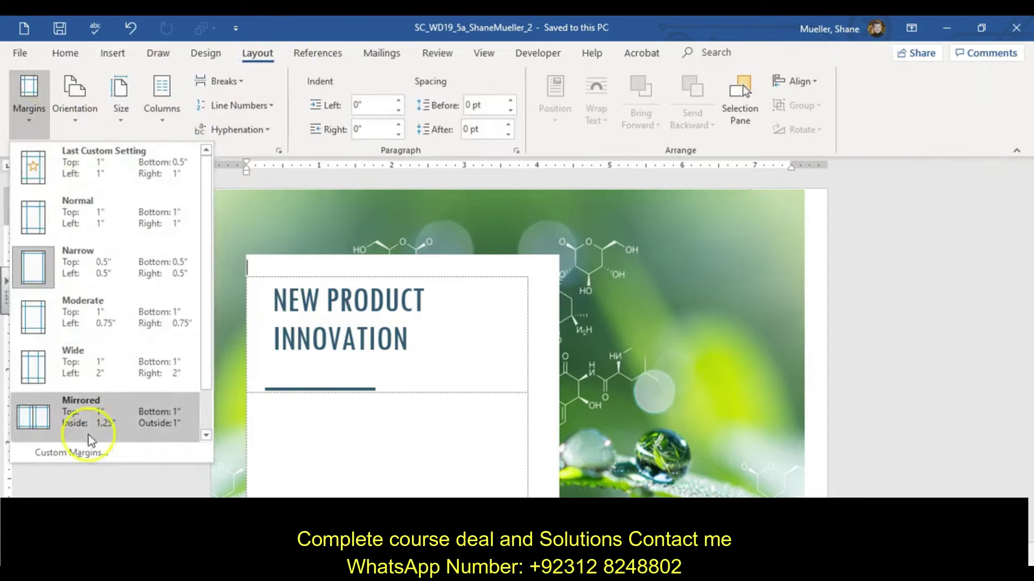
click(93, 458)
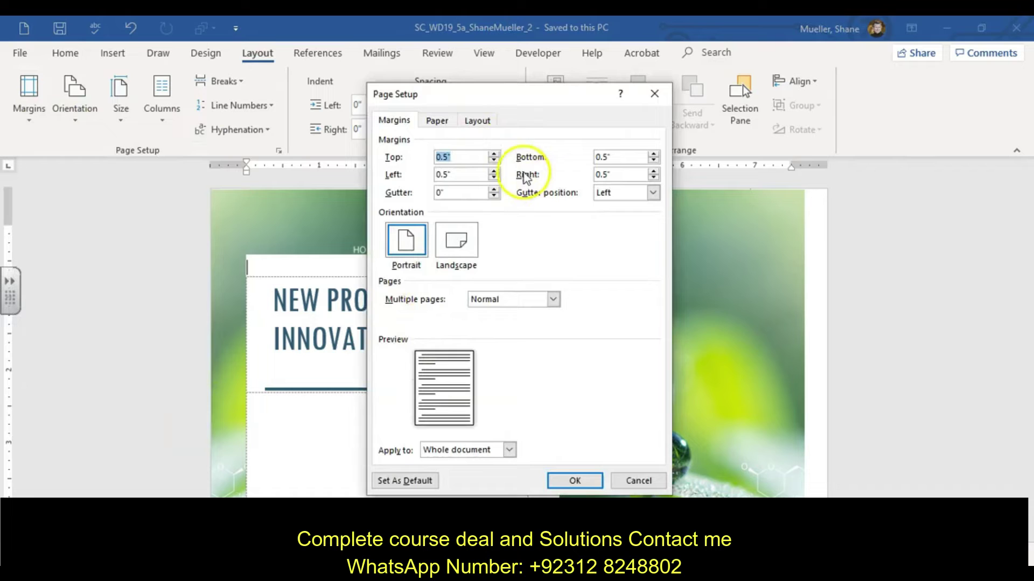
click(493, 171)
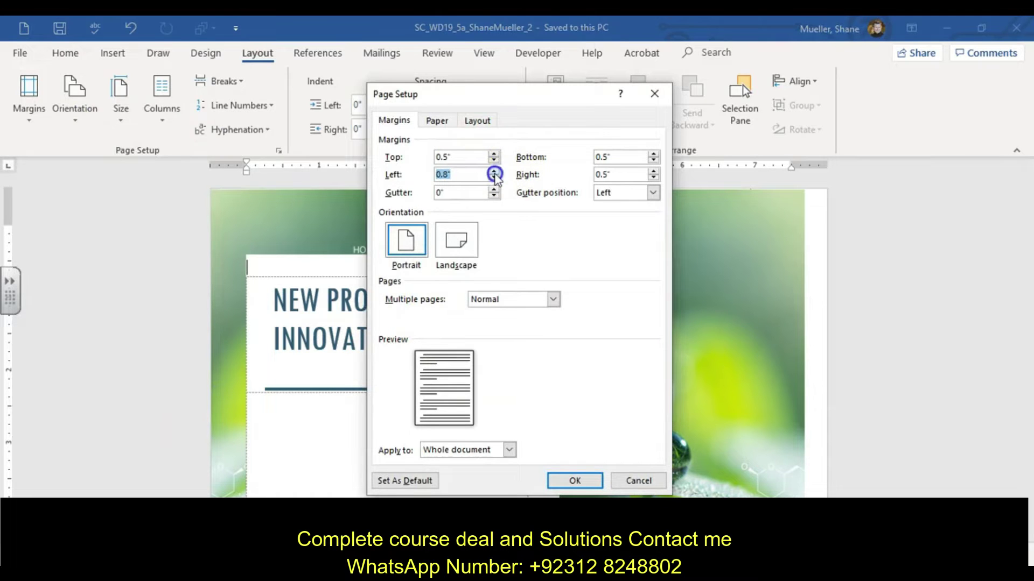
click(654, 171)
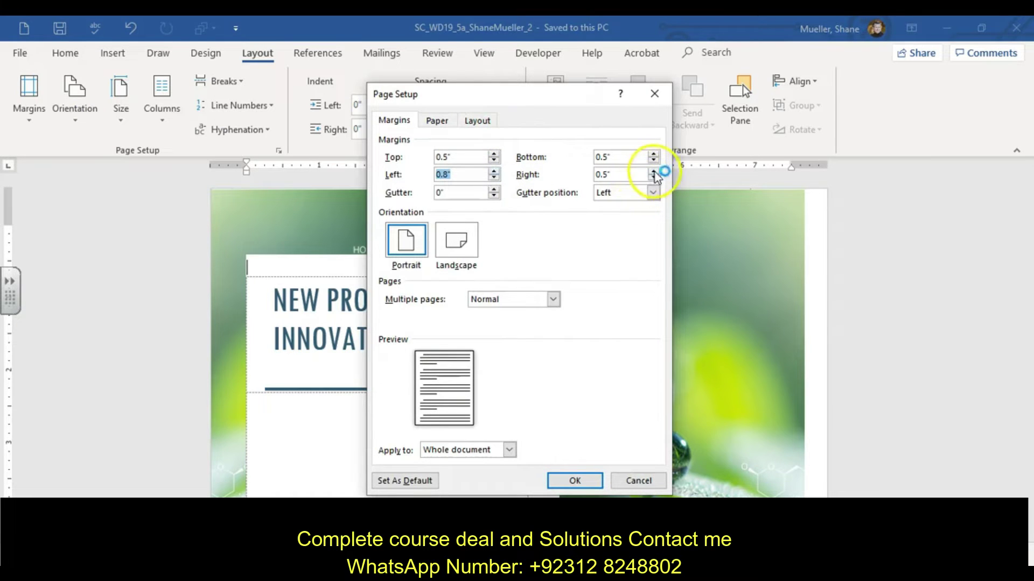
click(654, 171)
click(654, 172)
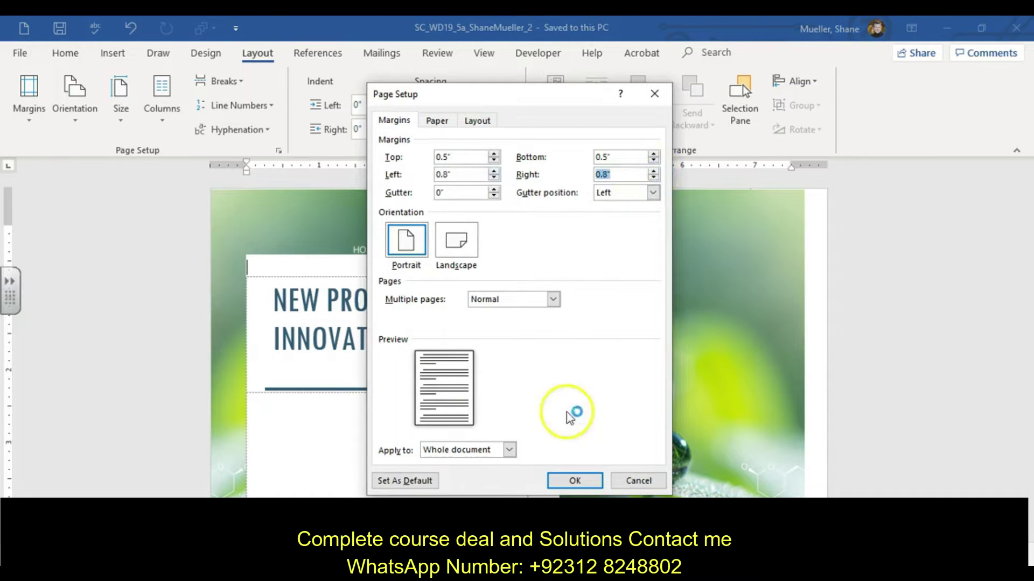
click(575, 481)
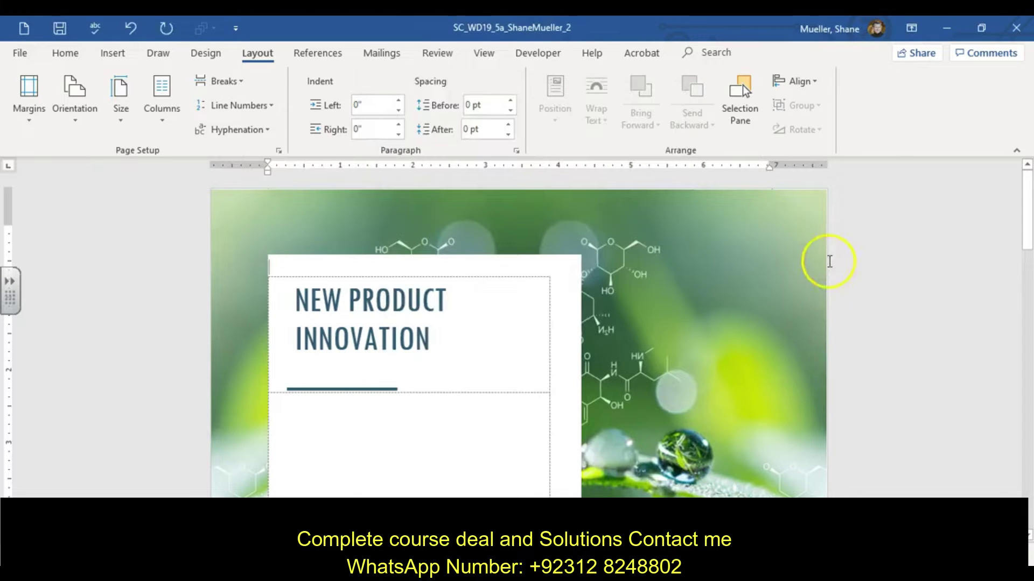
Delete the FEBRUARY 6 date text from the cover page's date line.
scroll(819, 307, down, 4)
scroll(818, 323, up, 4)
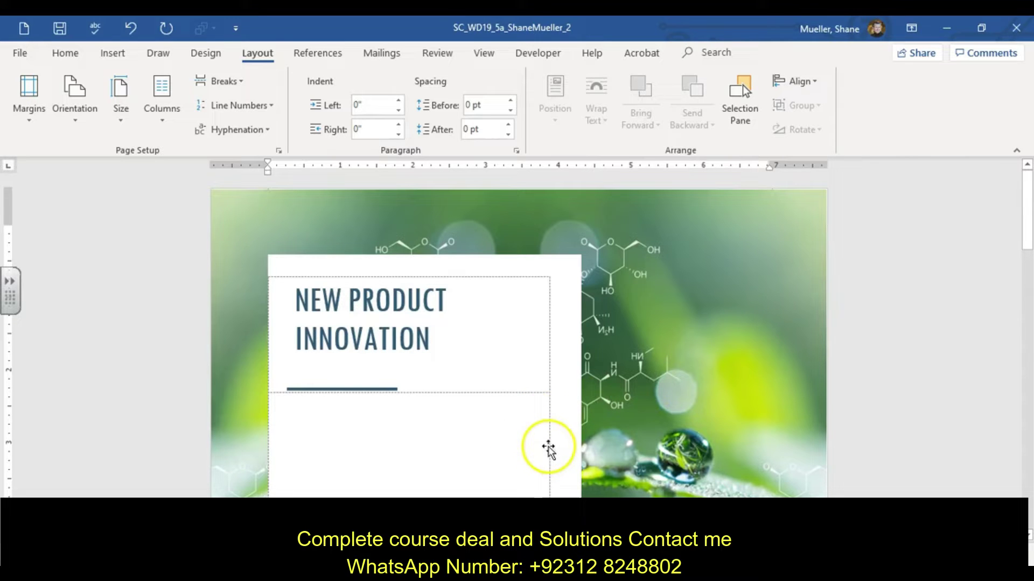
scroll(546, 447, down, 8)
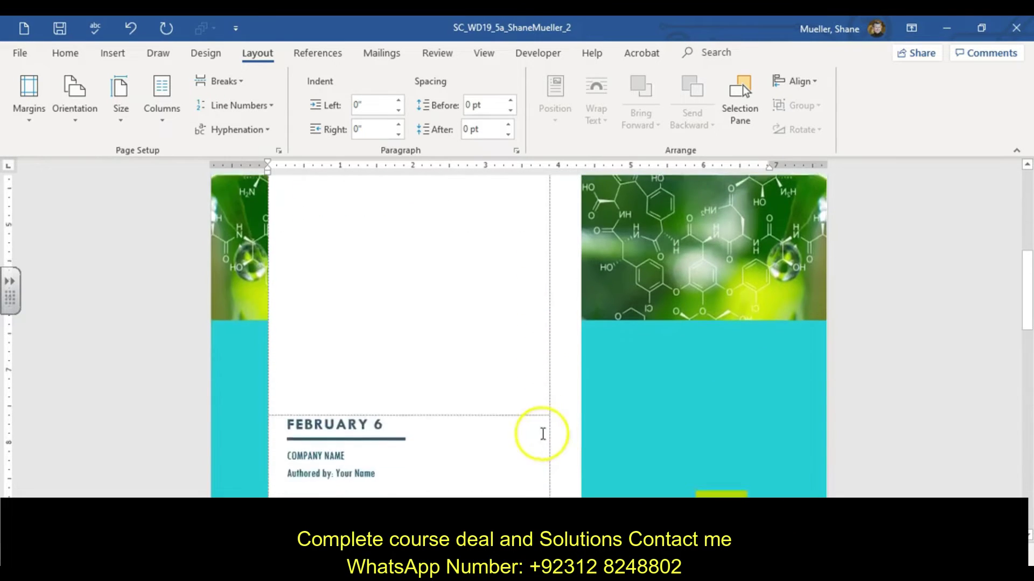
scroll(543, 434, down, 2)
click(361, 317)
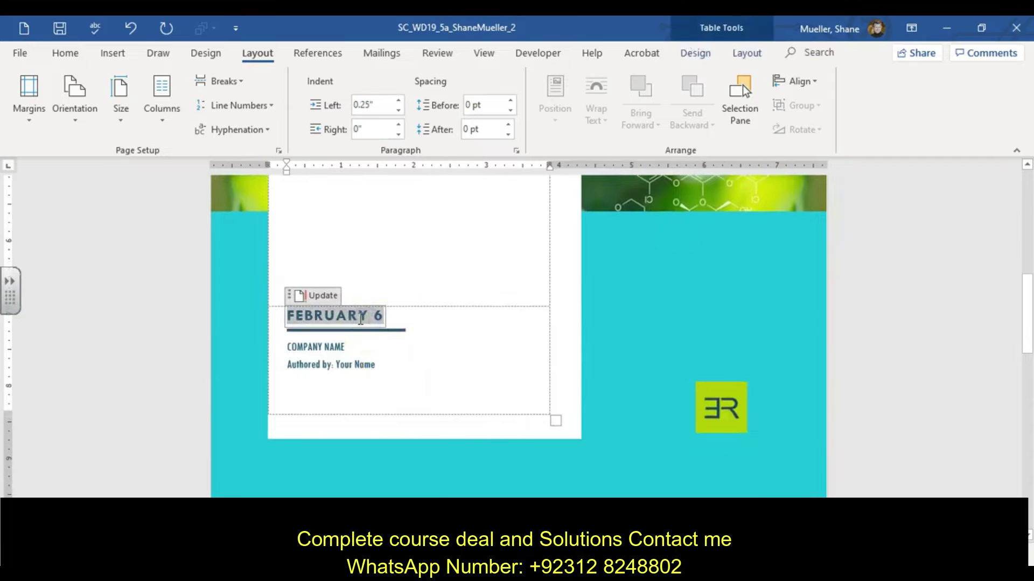
click(370, 316)
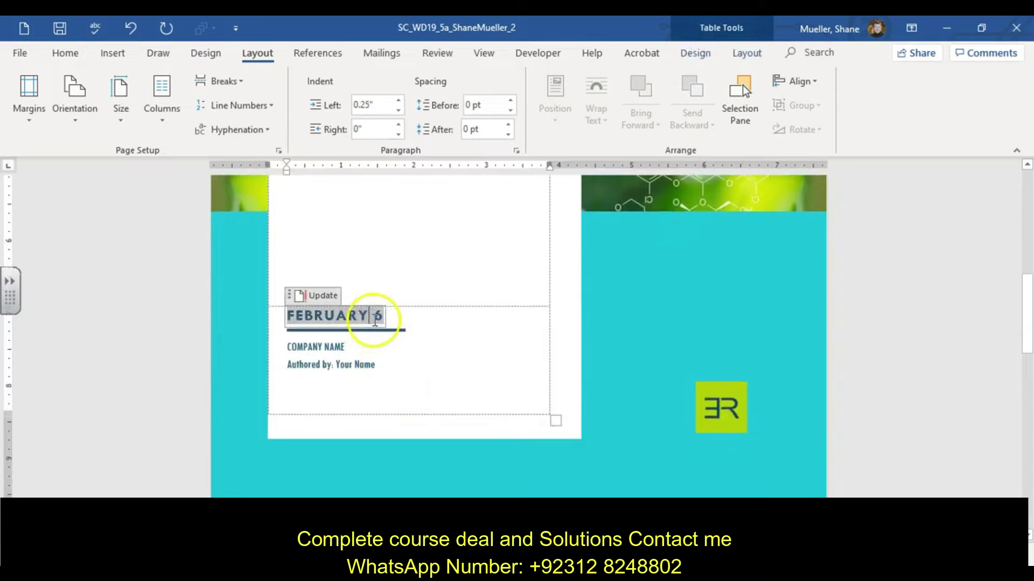
key(BackSpace)
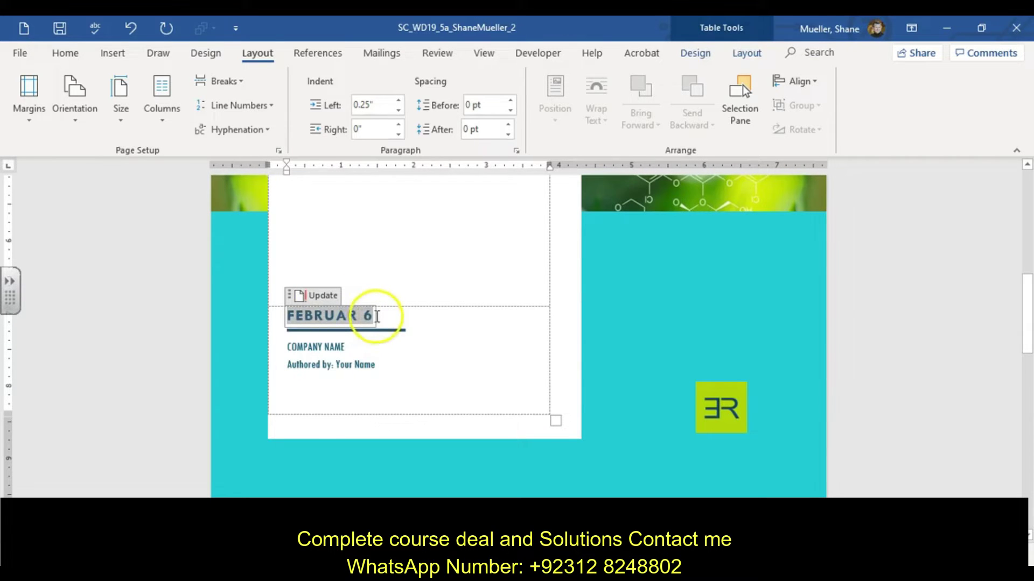
click(372, 318)
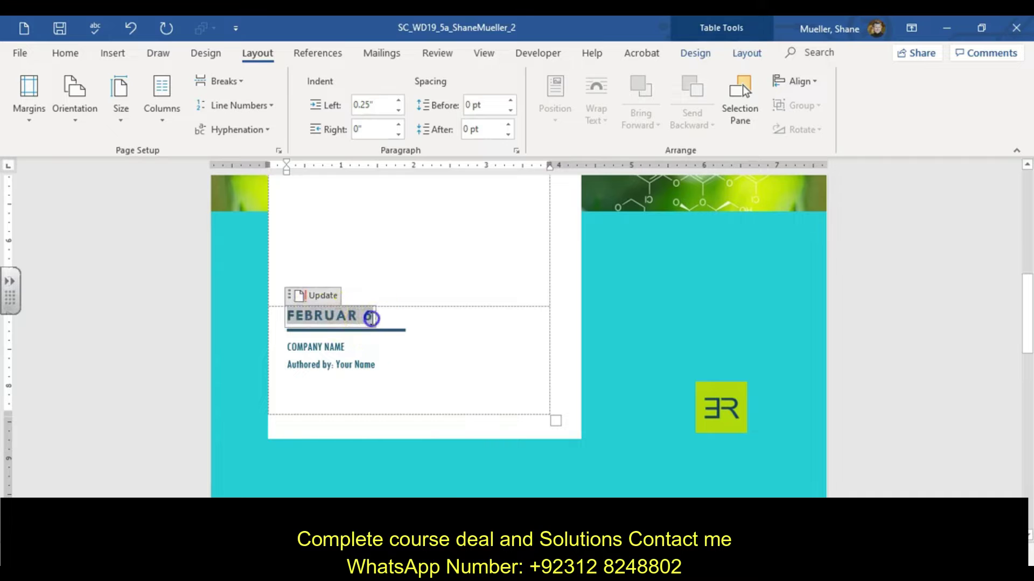
triple_click(374, 318)
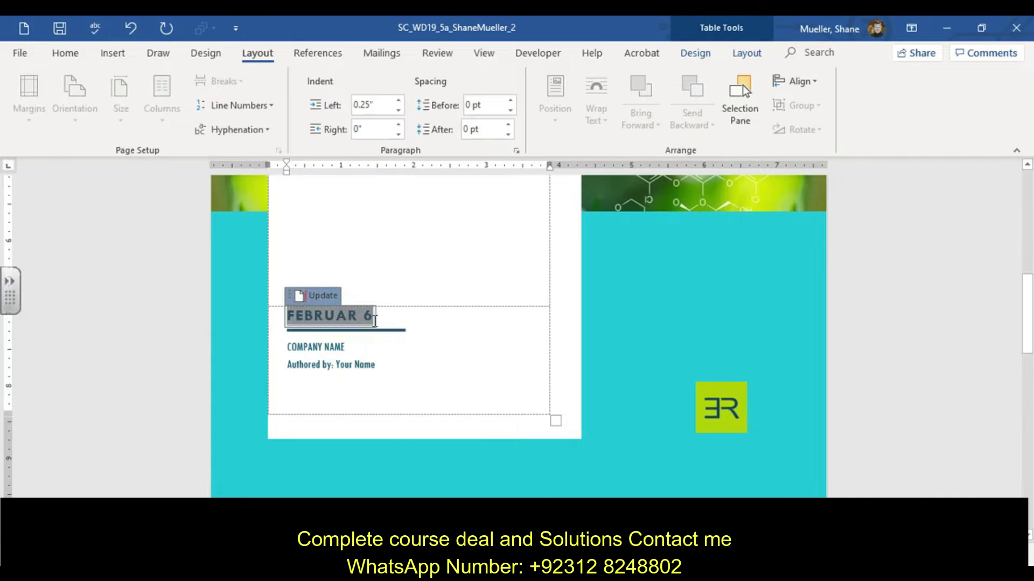
key(BackSpace)
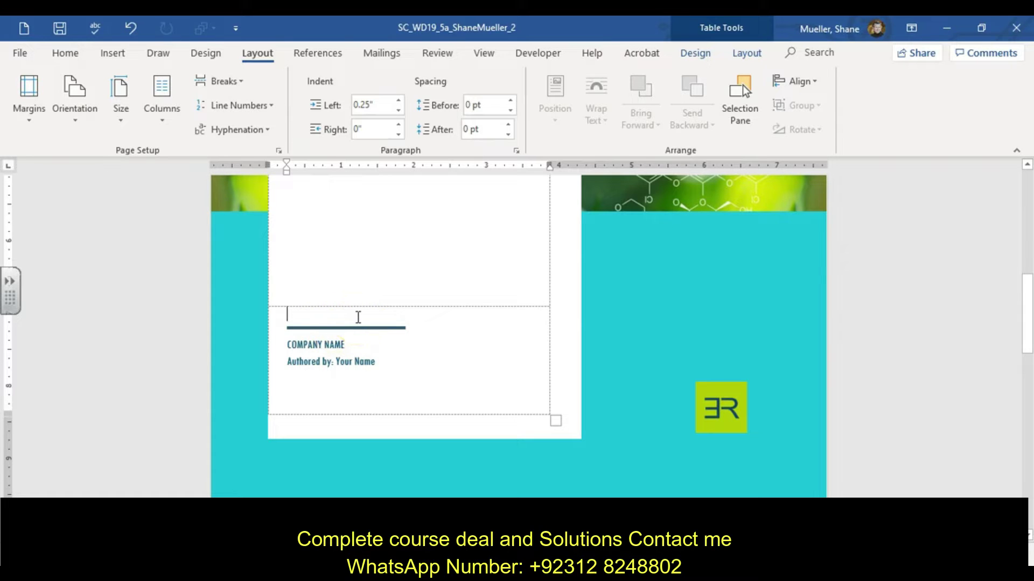
Retype February 6 on the date line, then select and delete it again.
click(333, 307)
click(292, 314)
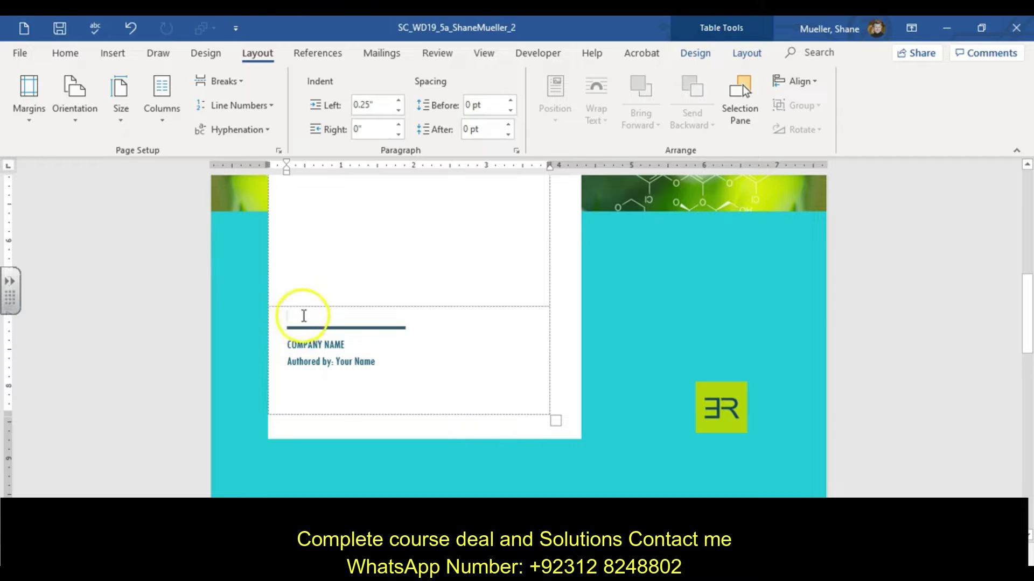
text(February 6)
click(300, 335)
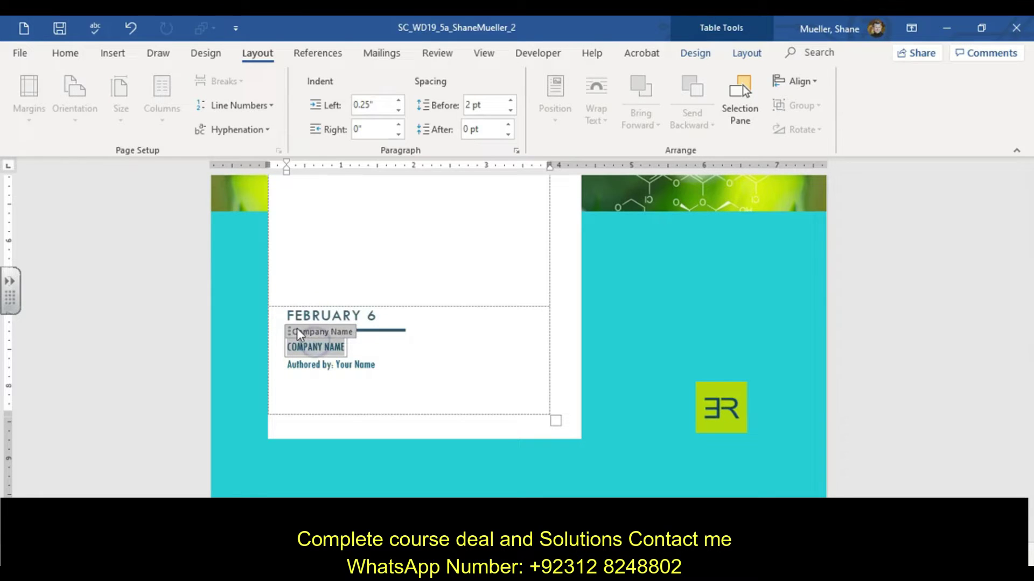
click(406, 316)
triple_click(377, 315)
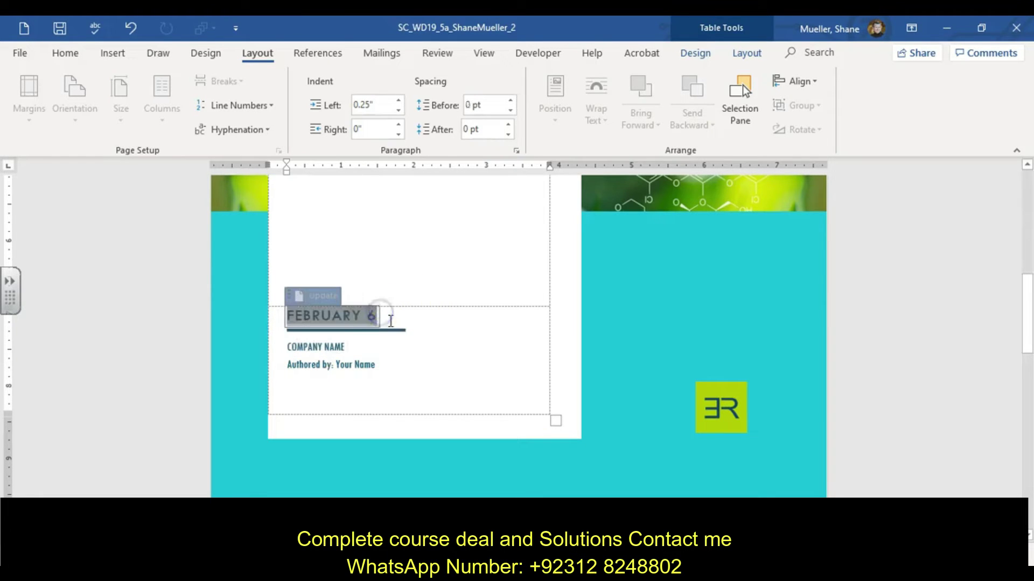
key(Delete)
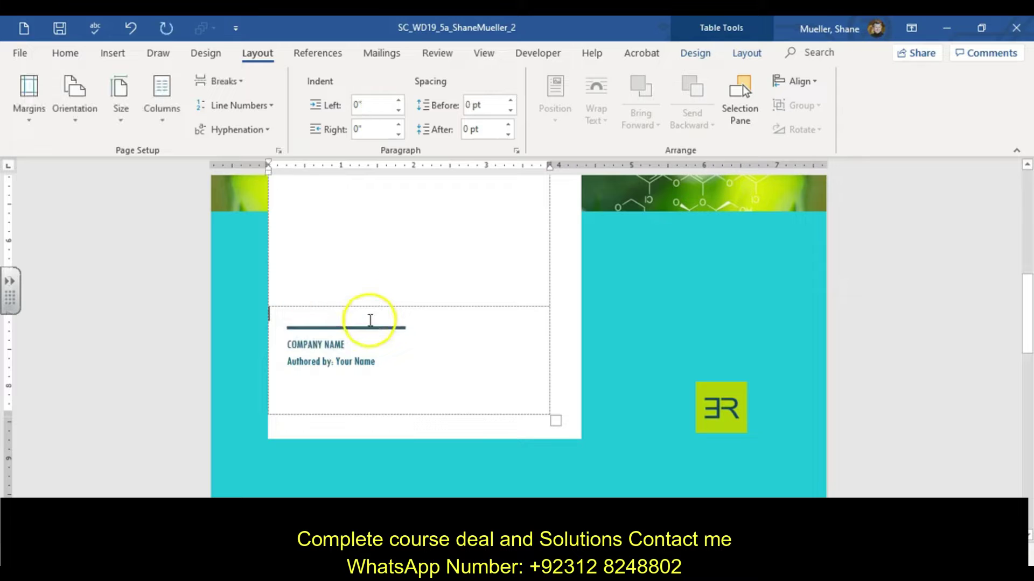
Undo the deletions so an empty date line remains above the rule.
key(ctrl+z)
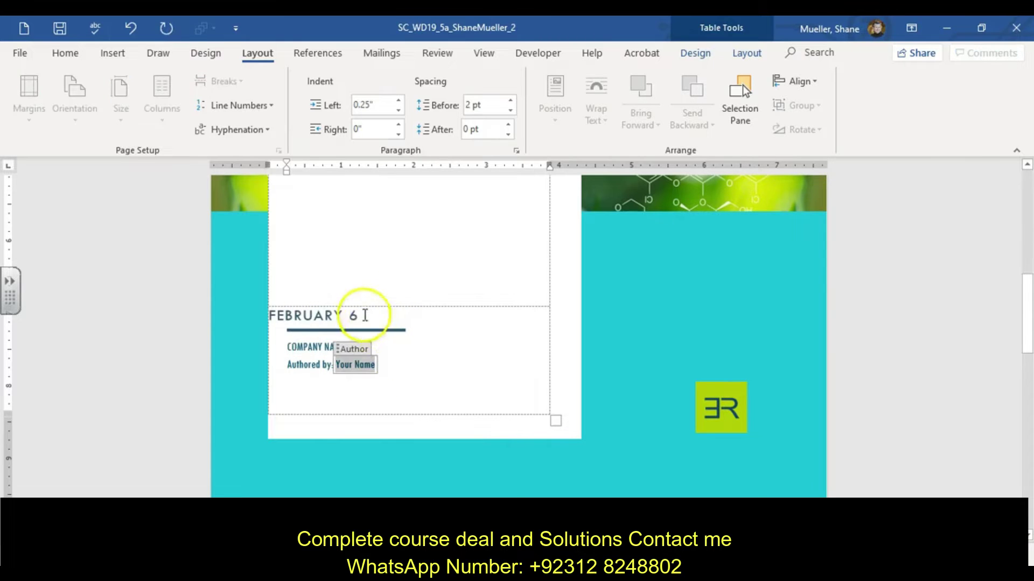
click(130, 29)
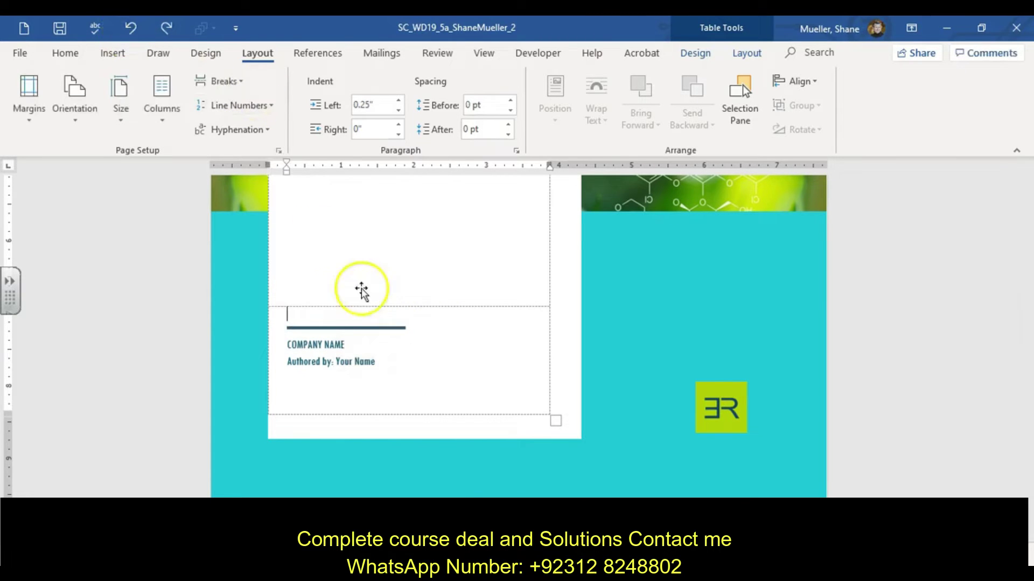
key(Delete)
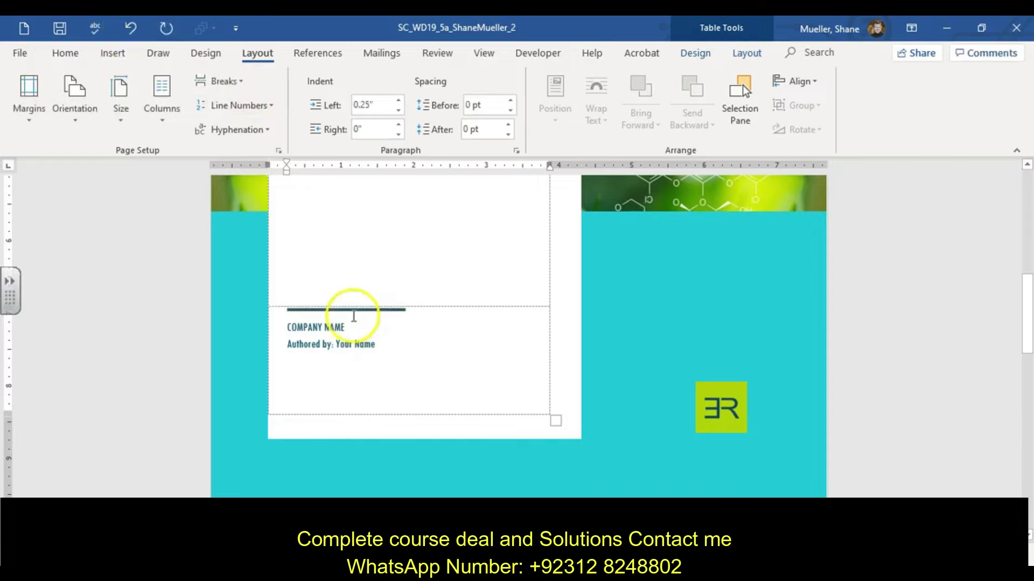
click(130, 29)
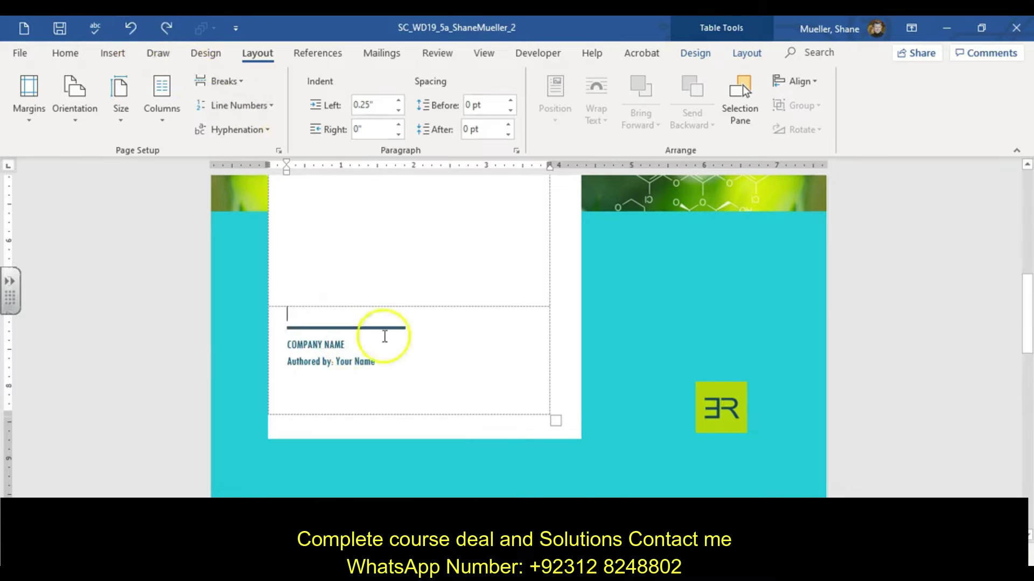
click(388, 357)
click(376, 314)
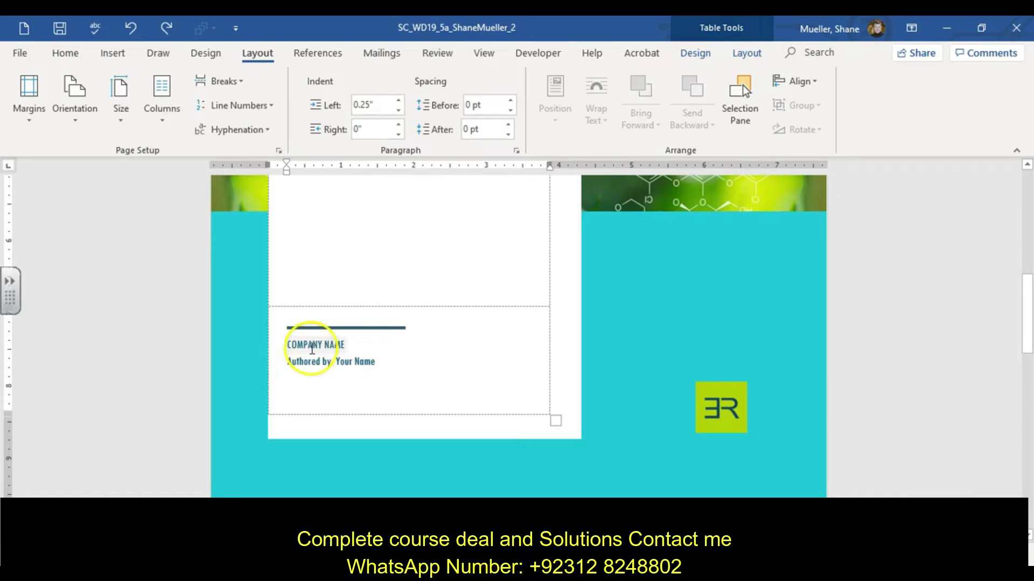
Replace the COMPANY NAME placeholder with the company's name and select the Your Name author placeholder.
click(313, 349)
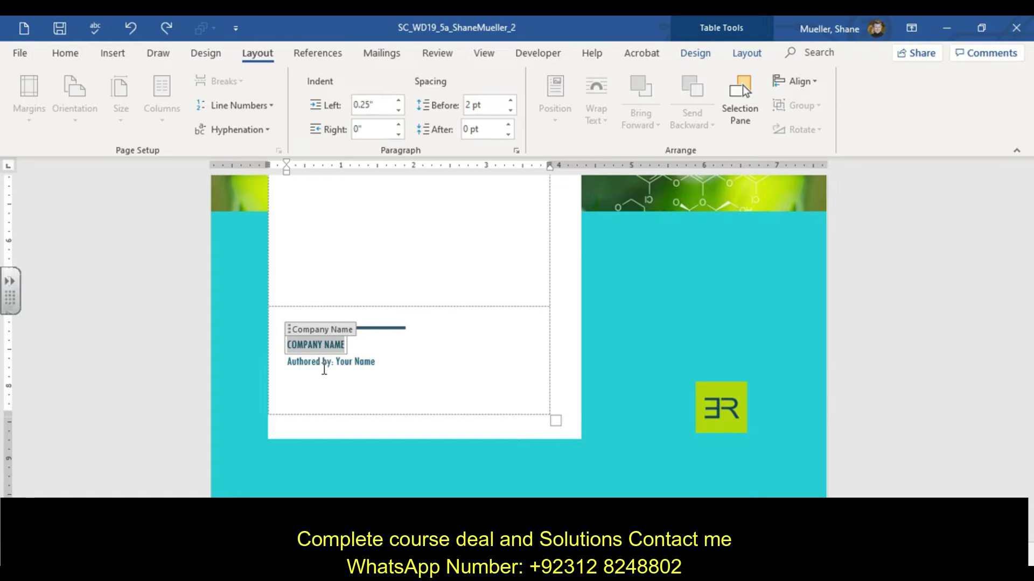
text(El)
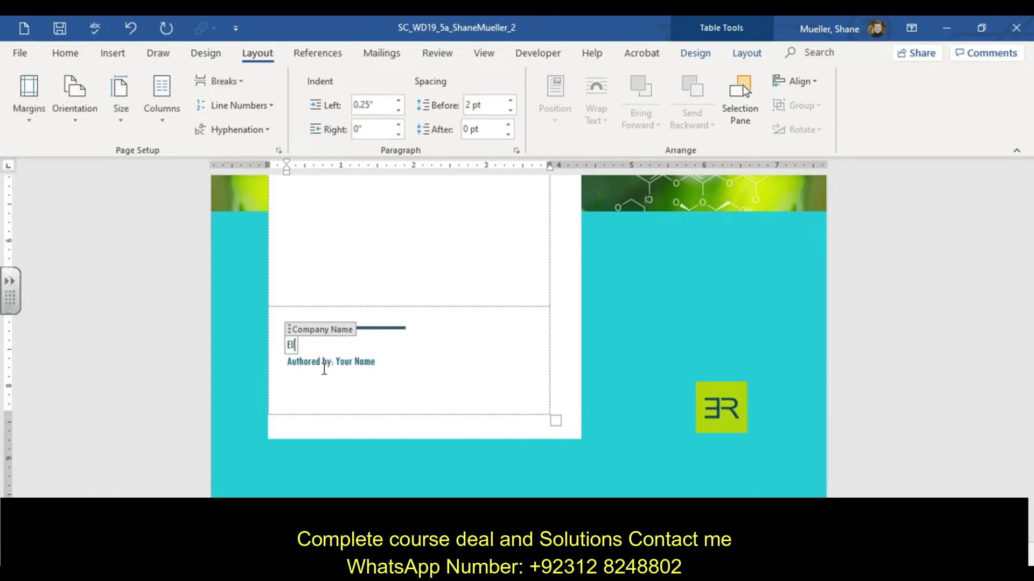
text(liott Reid)
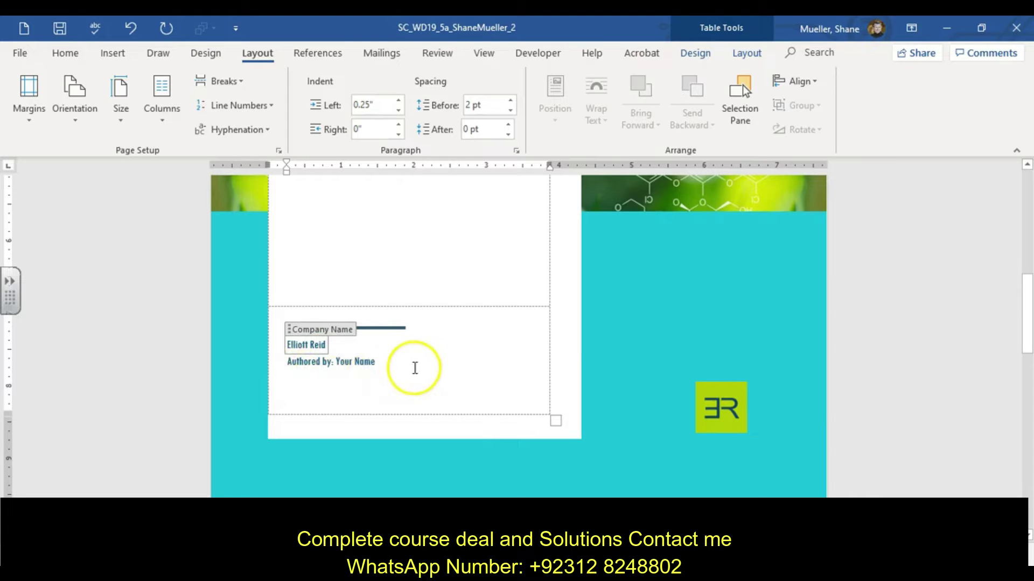
click(414, 368)
click(373, 367)
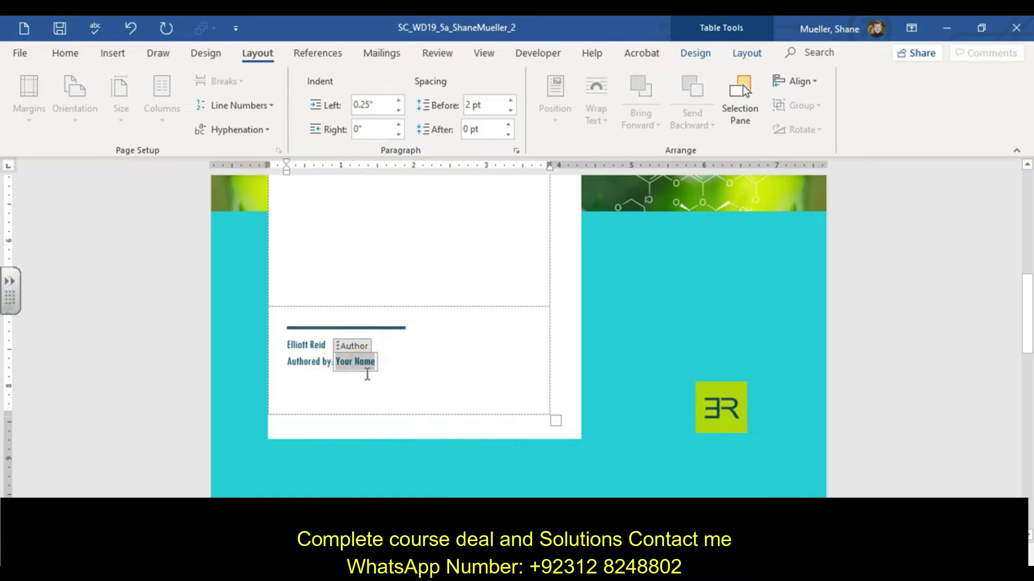
mouse_move(367, 376)
mouse_down()
mouse_move(357, 374)
mouse_move(401, 365)
mouse_move(403, 385)
mouse_move(386, 389)
mouse_move(361, 347)
mouse_move(362, 337)
mouse_move(390, 337)
mouse_move(347, 318)
mouse_up()
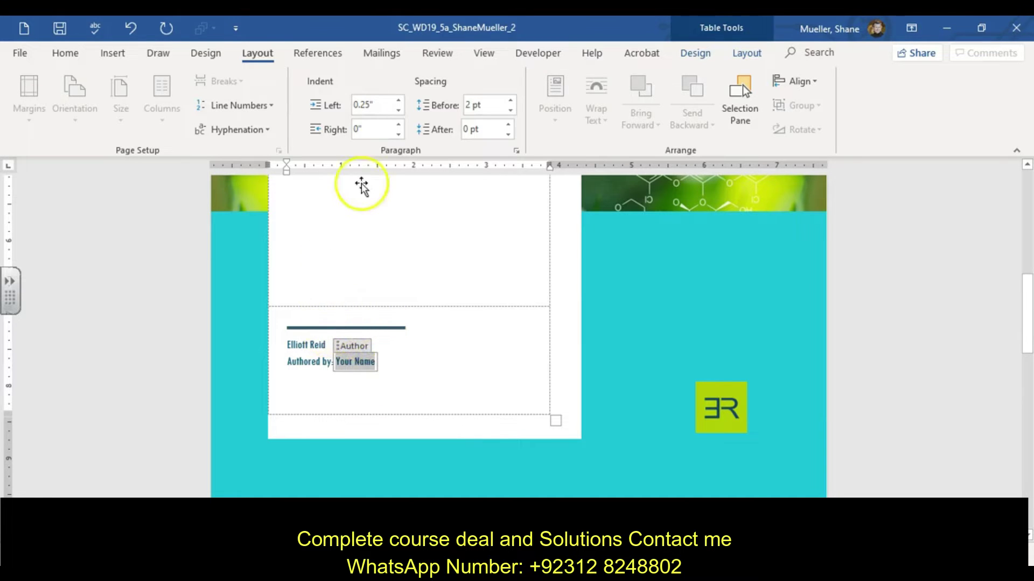
Apply the Basic (Elegant) style set from the Design tab's Document Formatting gallery.
click(208, 56)
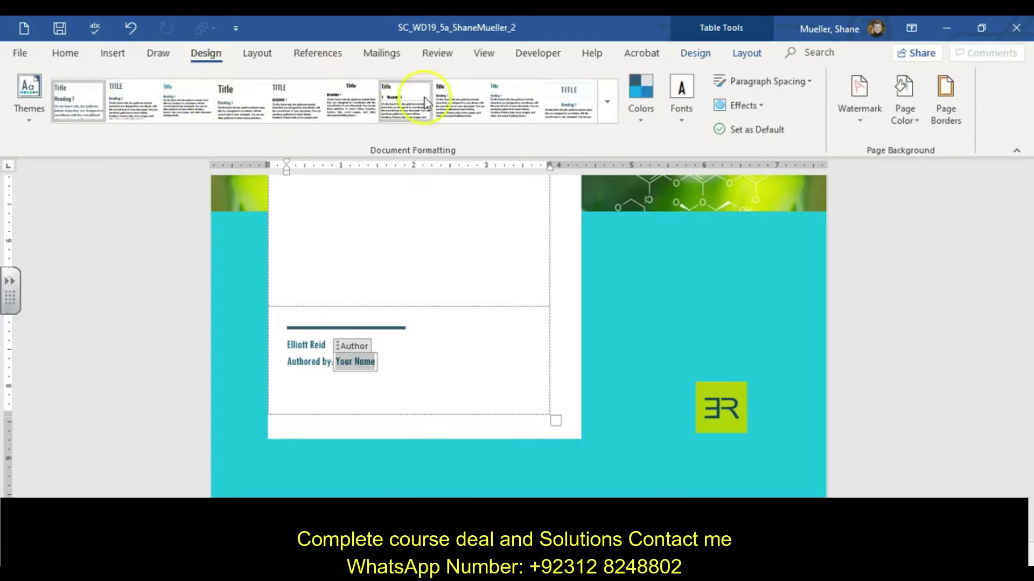
click(229, 102)
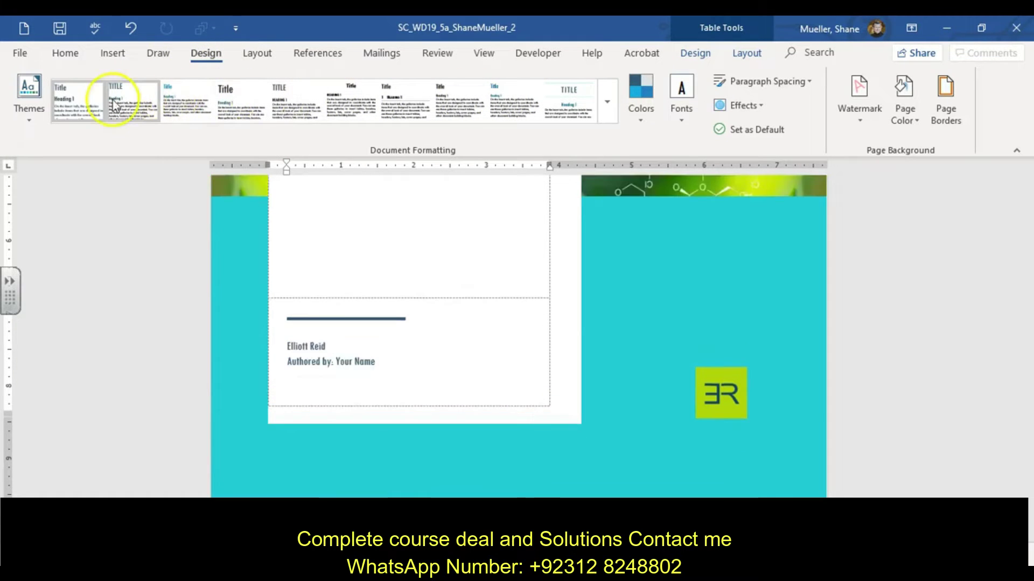
click(135, 102)
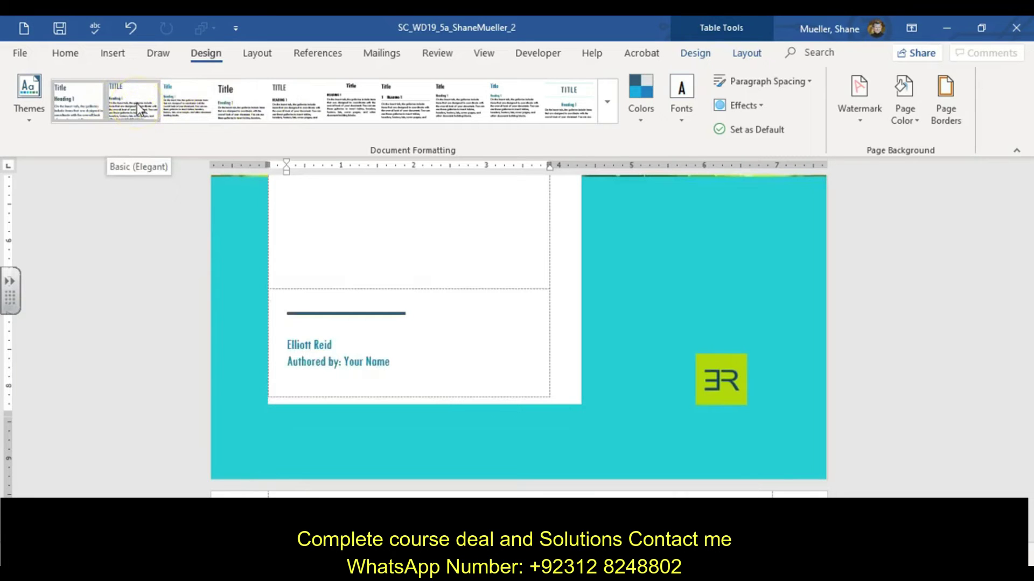
click(128, 103)
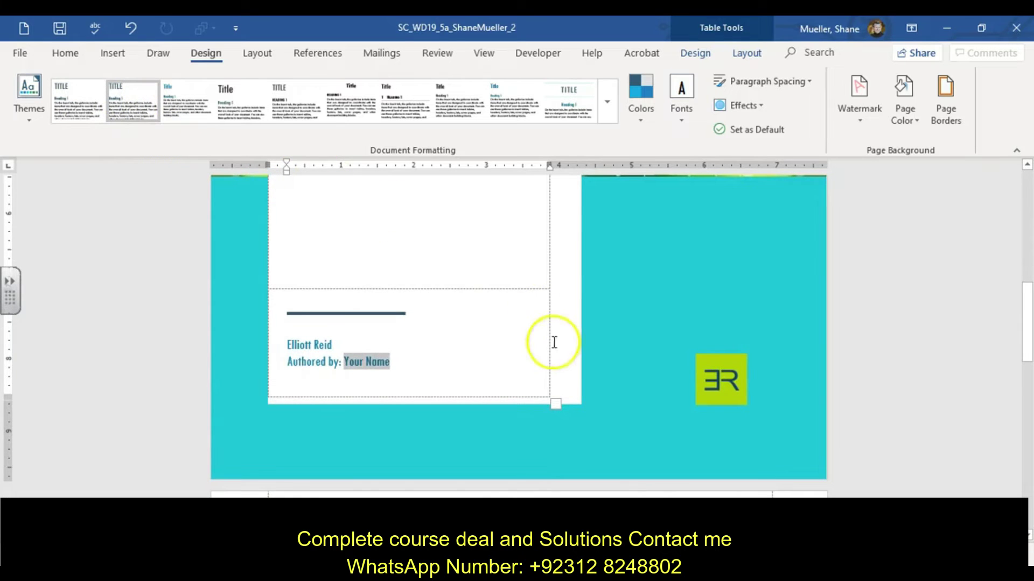
scroll(570, 411, down, 3)
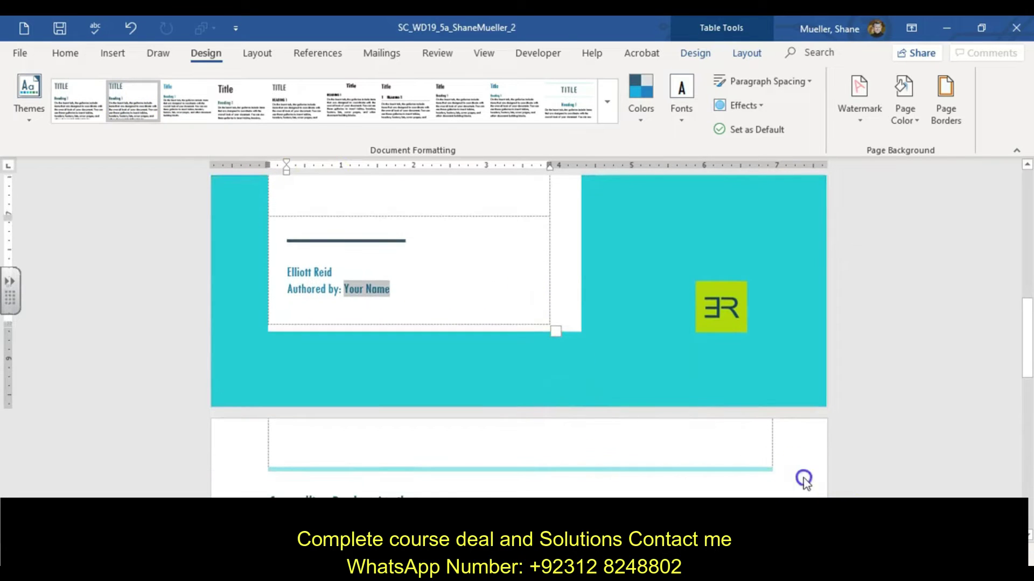
click(803, 479)
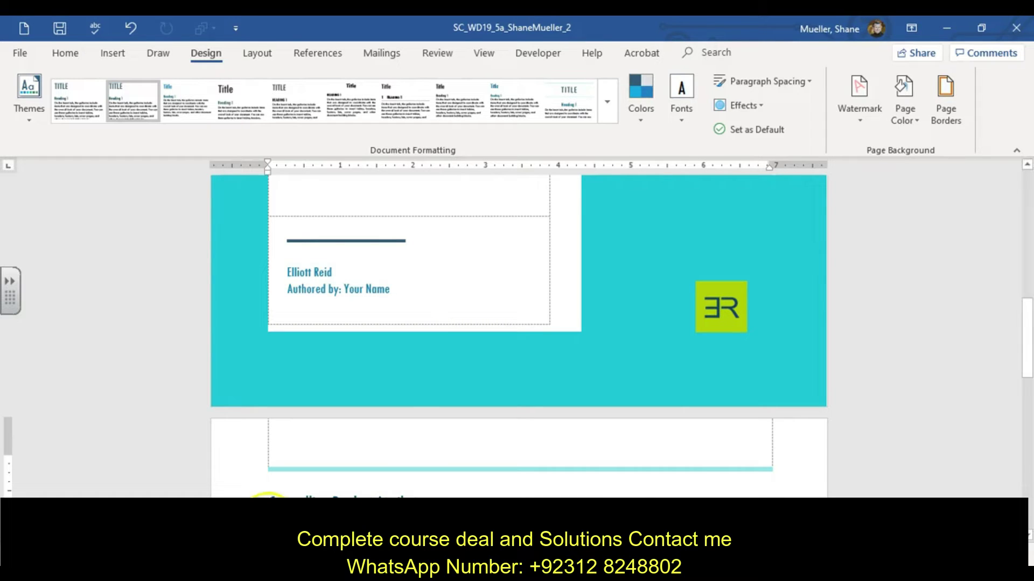
Save a custom theme colour set with teal Accent 3 and Hyperlink colours, named after the company.
click(642, 110)
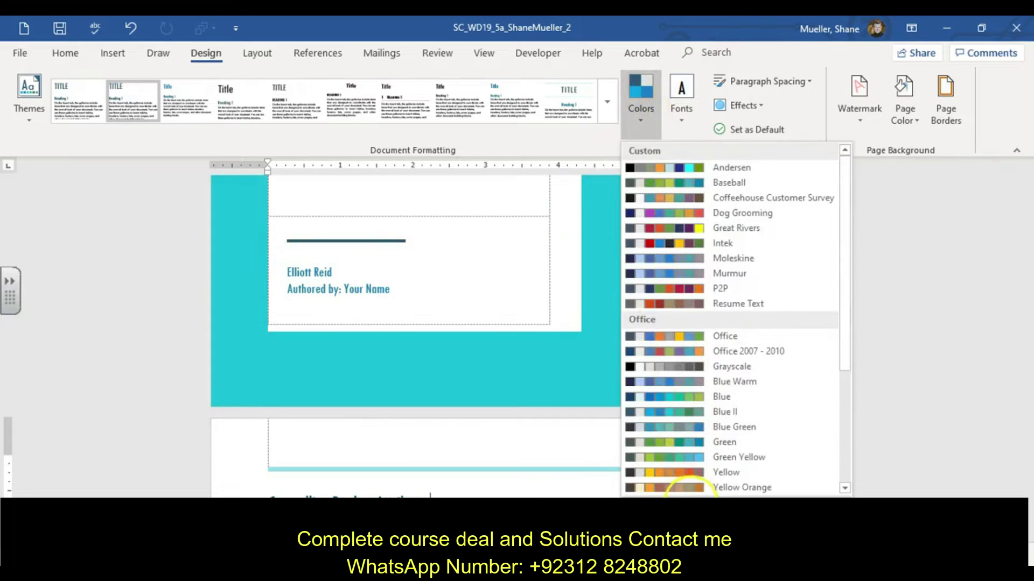
click(667, 506)
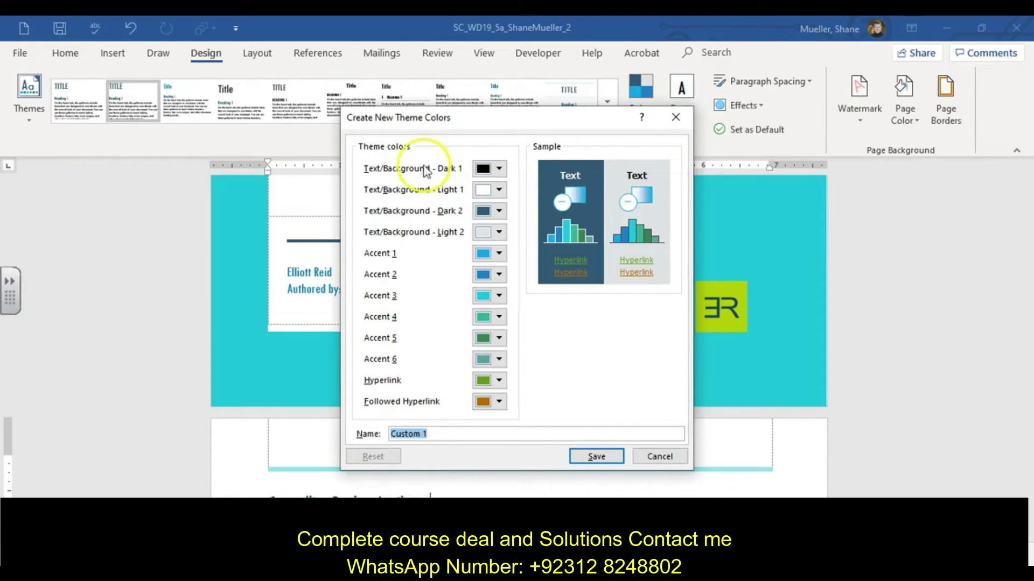
click(500, 296)
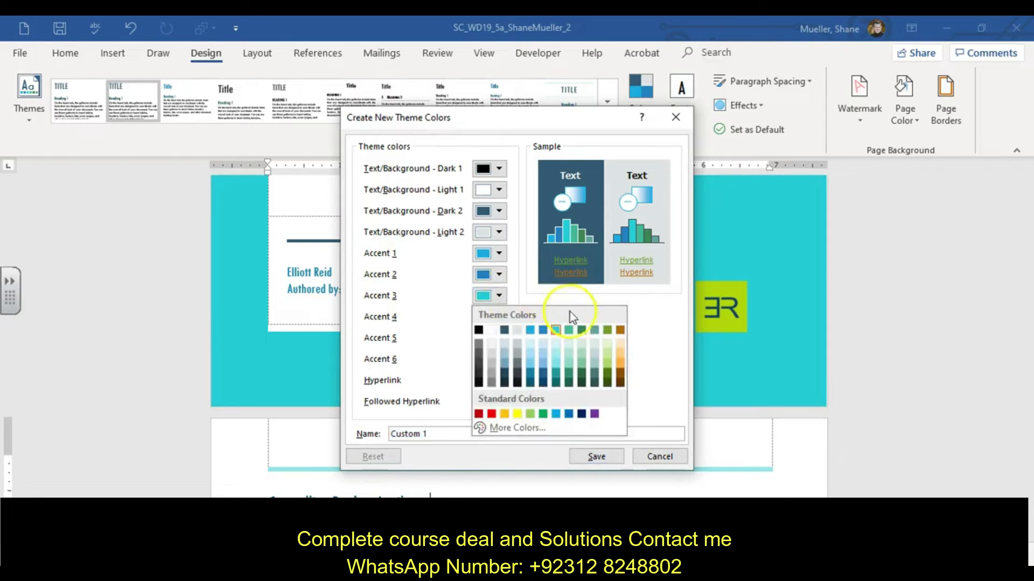
click(594, 330)
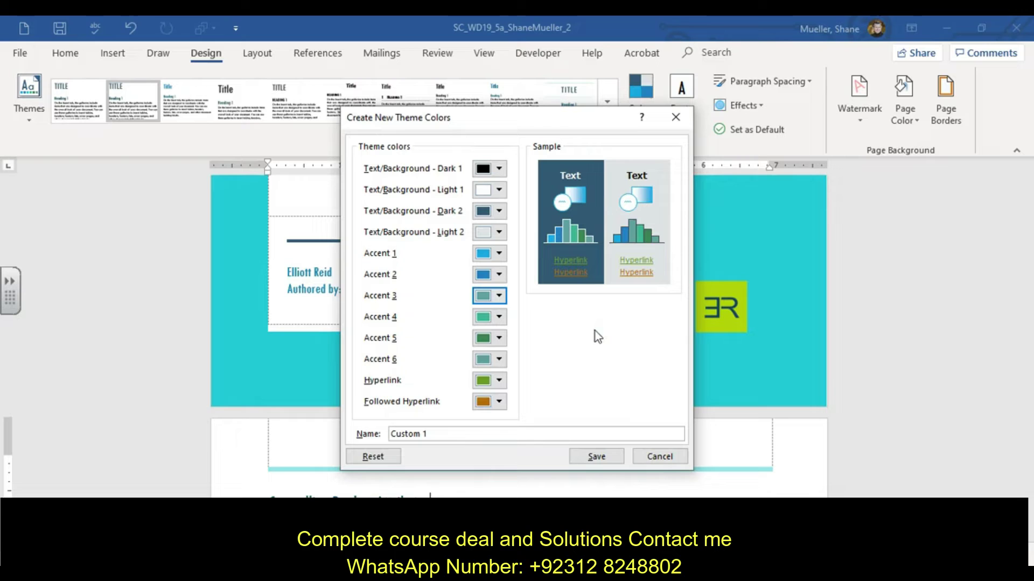
click(499, 381)
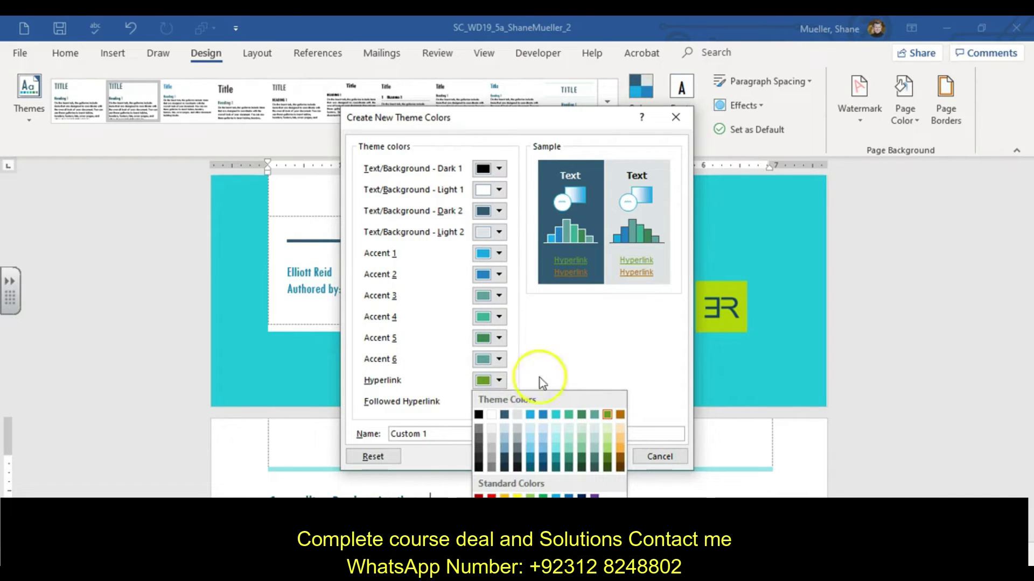
click(567, 415)
drag(491, 431, 336, 429)
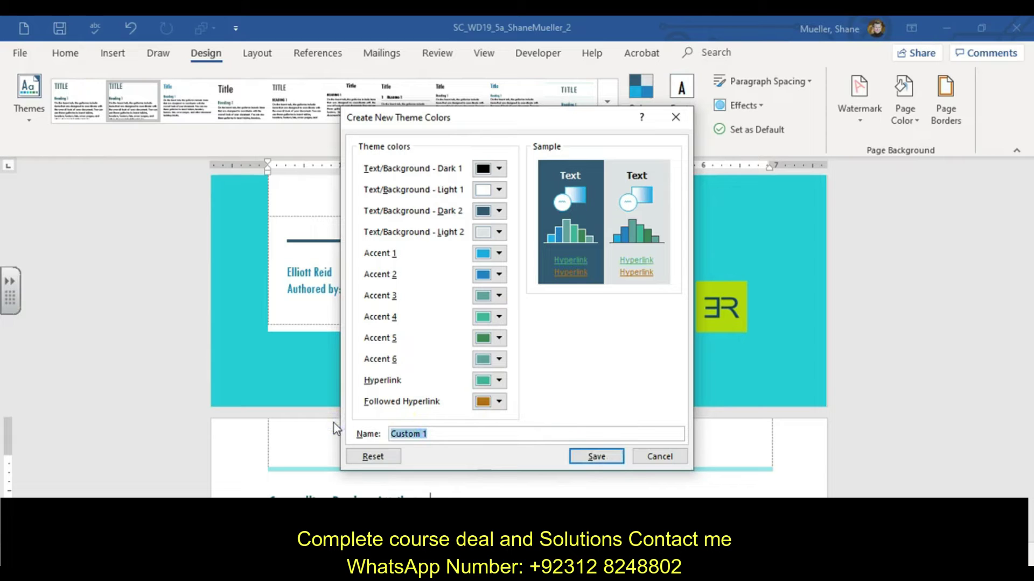
text(Elliott Reid)
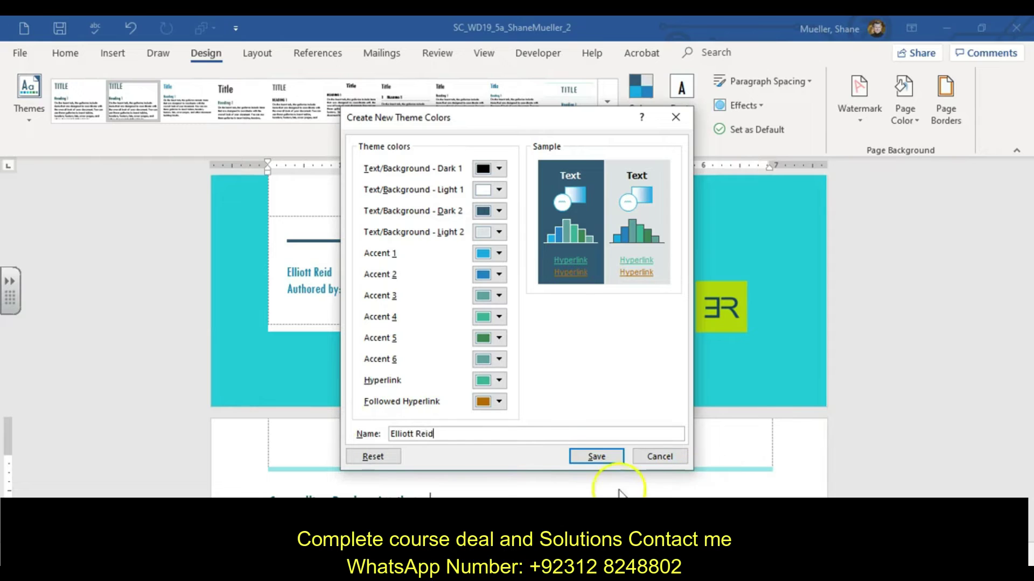
click(593, 461)
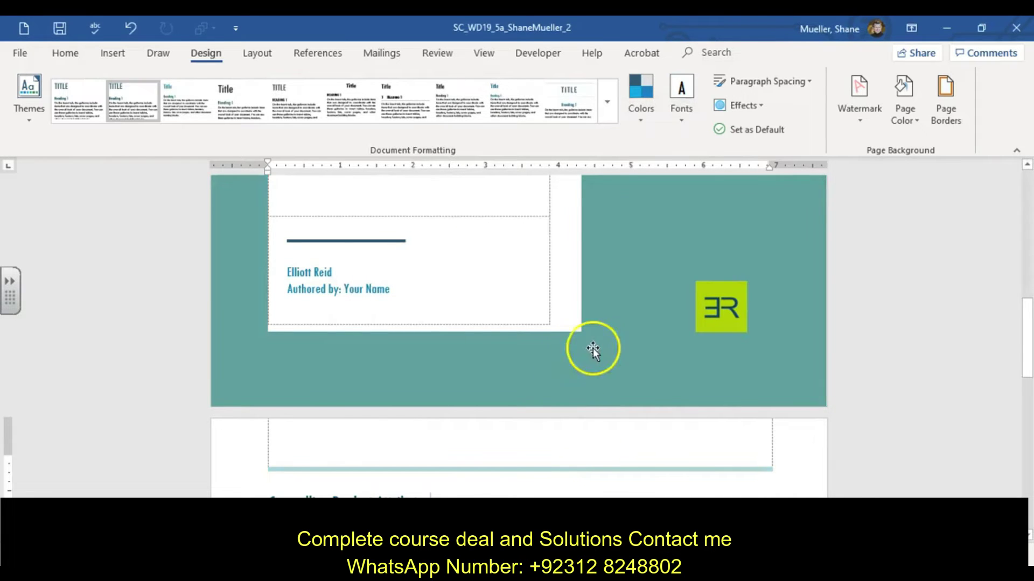
Start a custom theme font set with Calibri as the heading font.
click(680, 124)
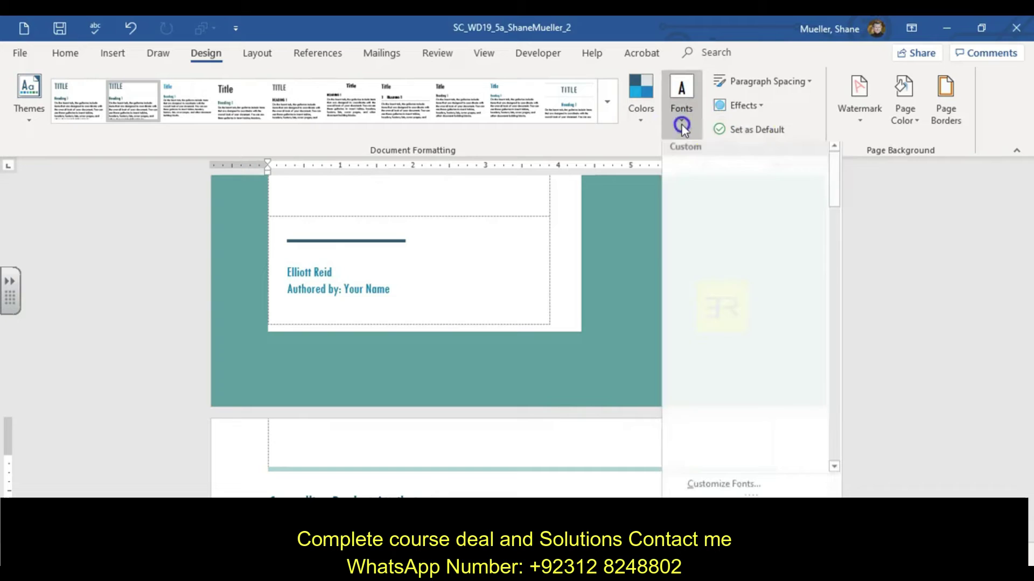
click(736, 488)
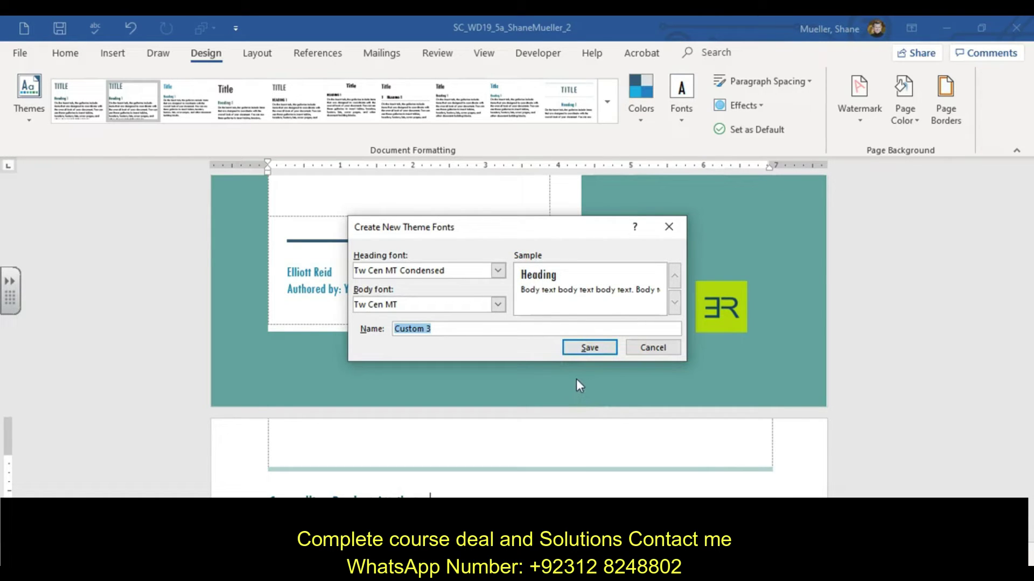
click(499, 270)
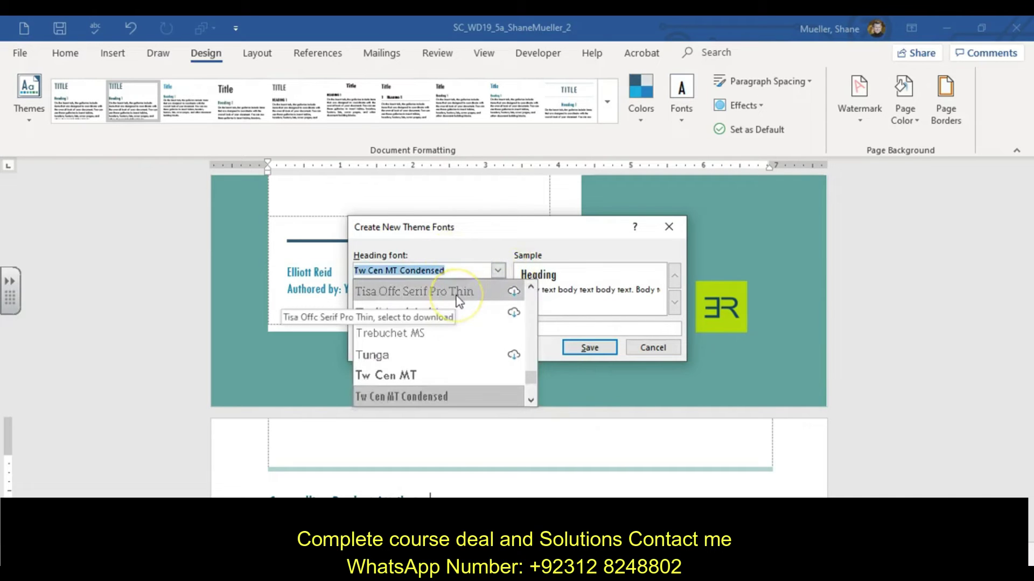
text(Casl)
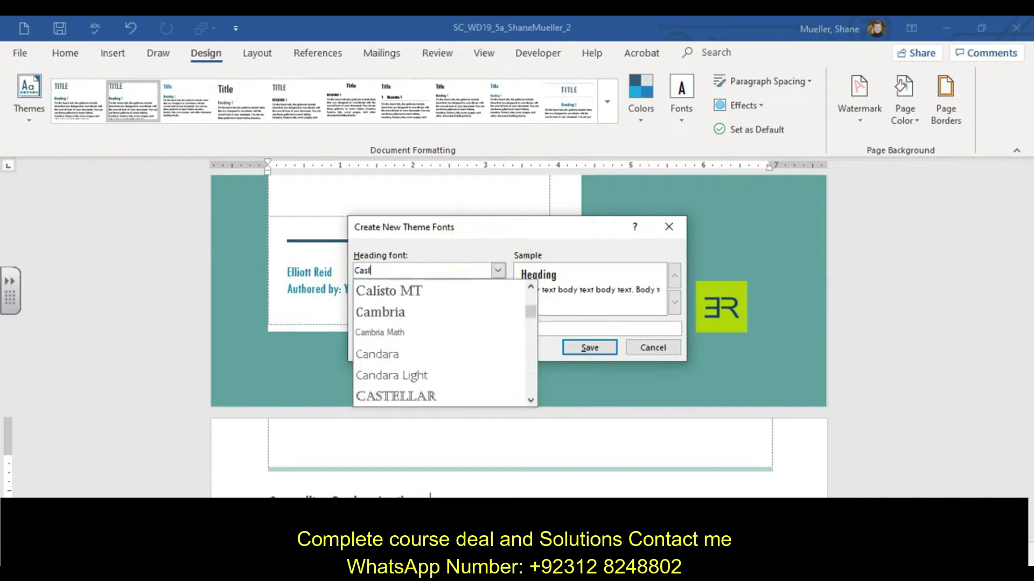
key(BackSpace)
key(BackSpace)
text(l)
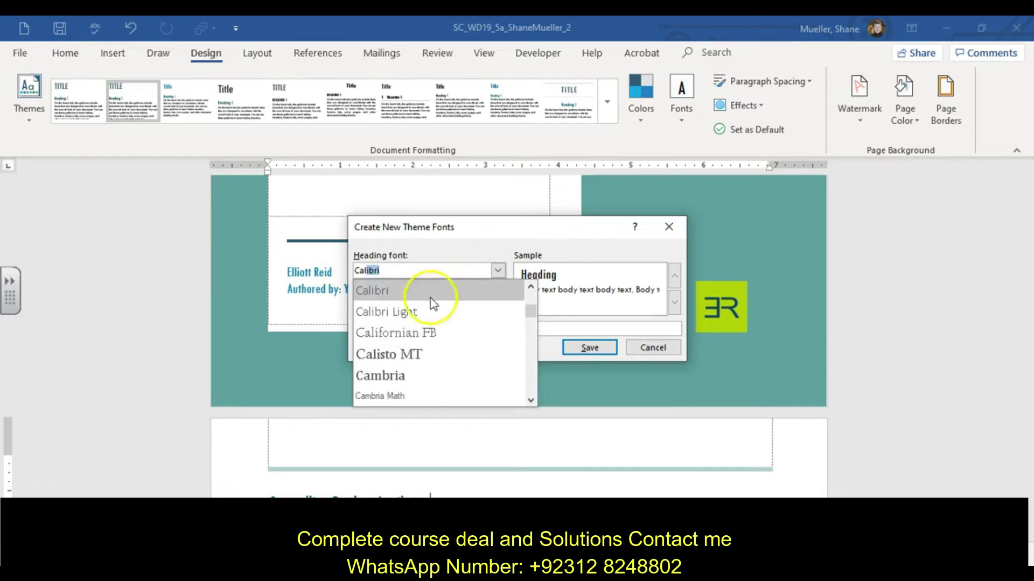
click(417, 291)
Set the body font to Calibri Light, name the font set Reports, and save it.
click(424, 304)
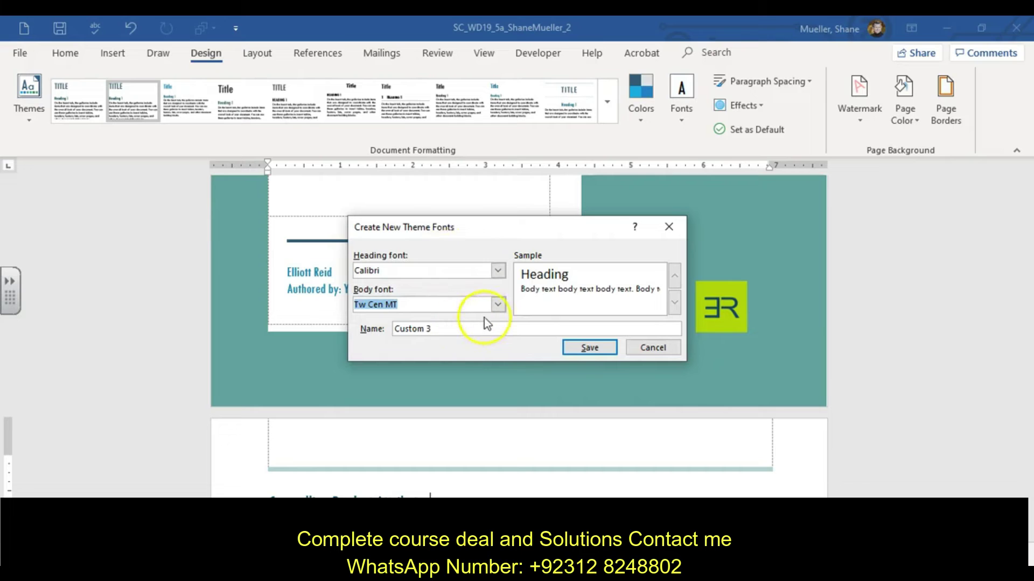
text(Calibri)
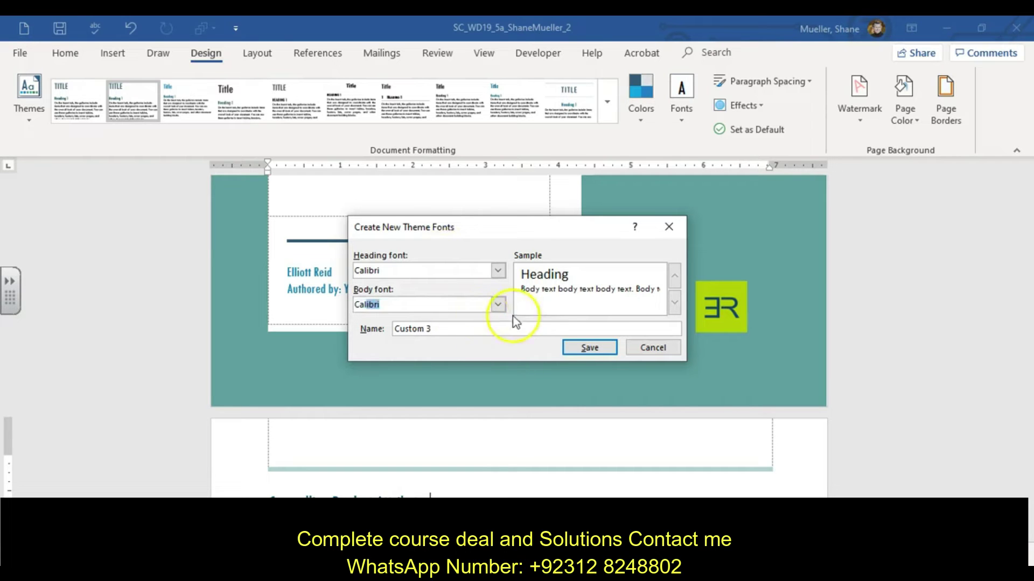
click(497, 305)
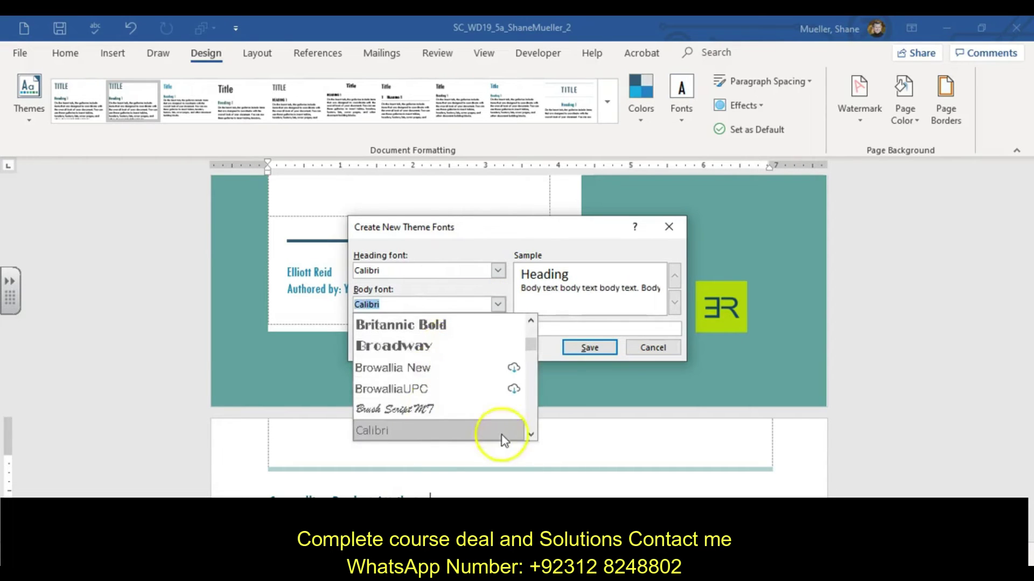
click(531, 434)
click(454, 425)
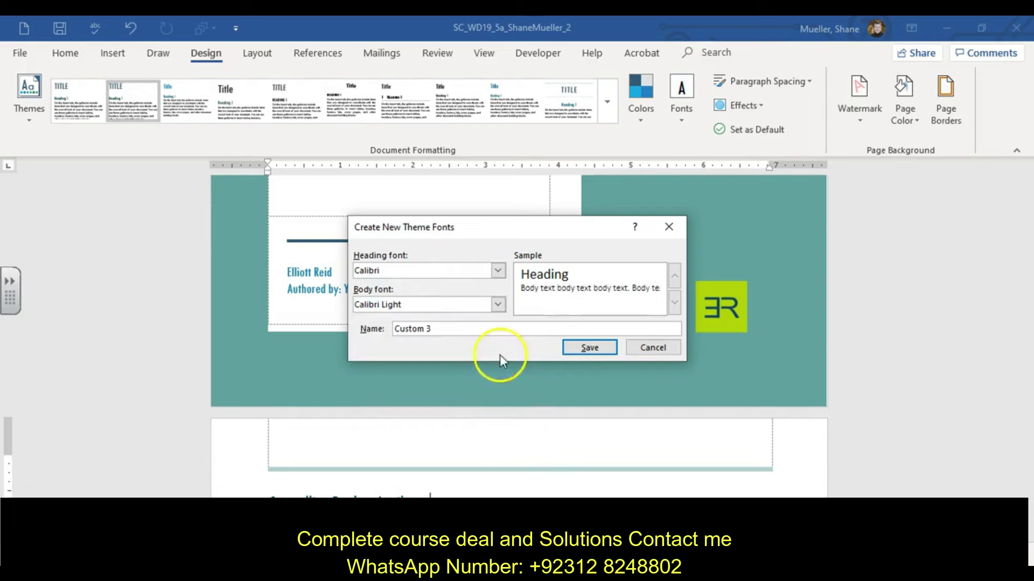
drag(469, 330, 355, 322)
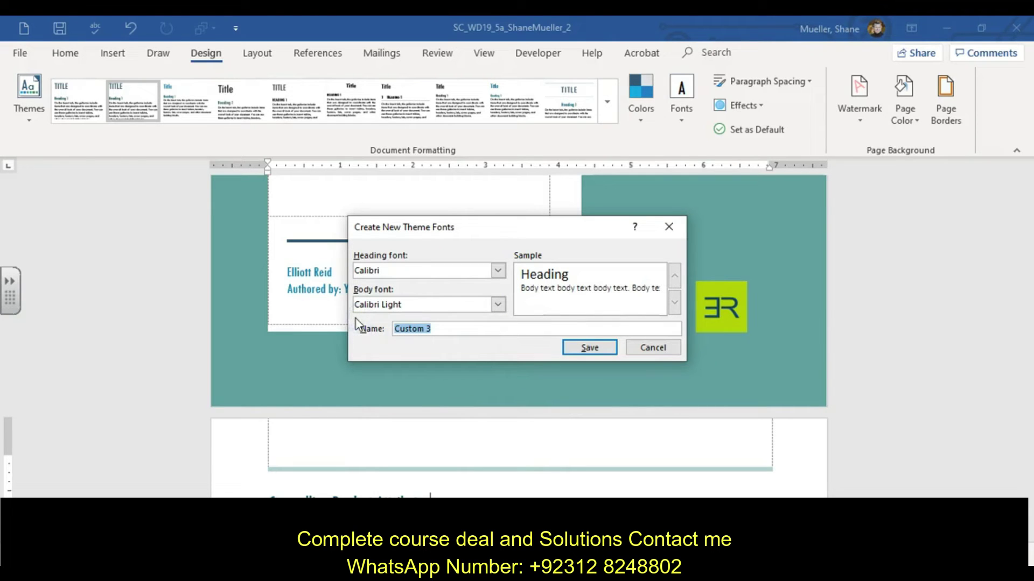
text(Reports)
click(595, 350)
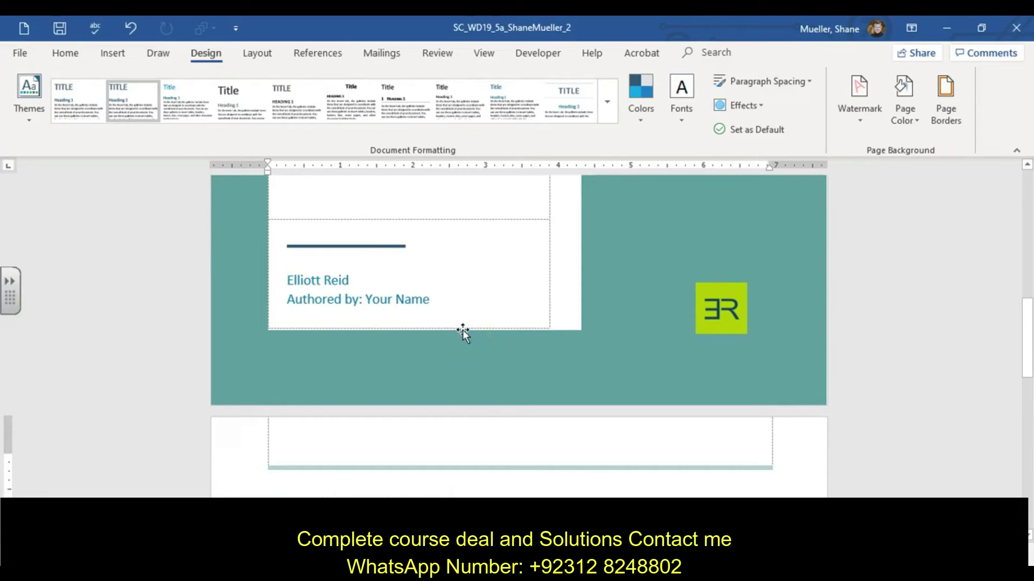
Save the report and place the cursor in the first Compelling Product Attributes paragraph.
click(59, 29)
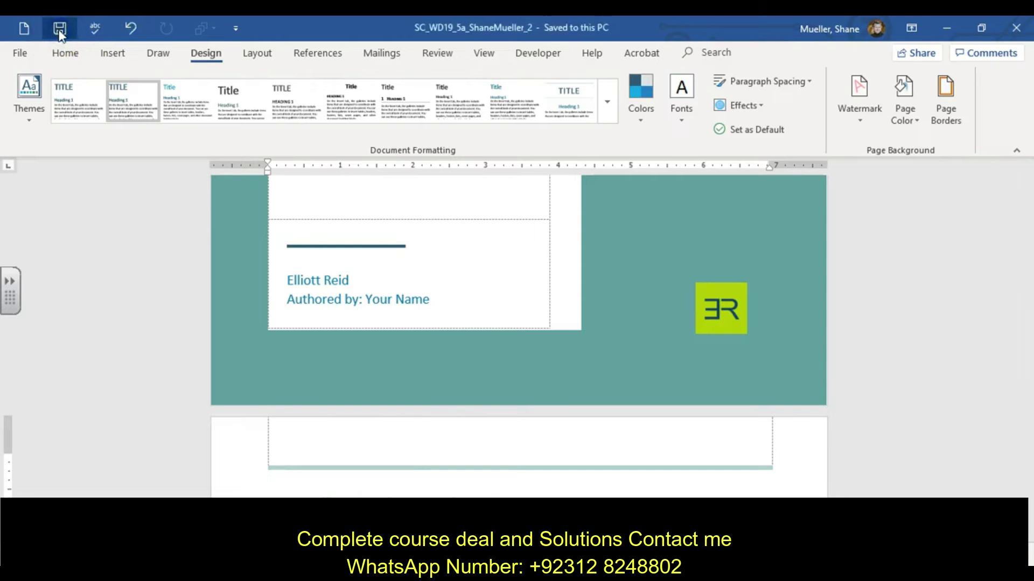
scroll(196, 104, down, 4)
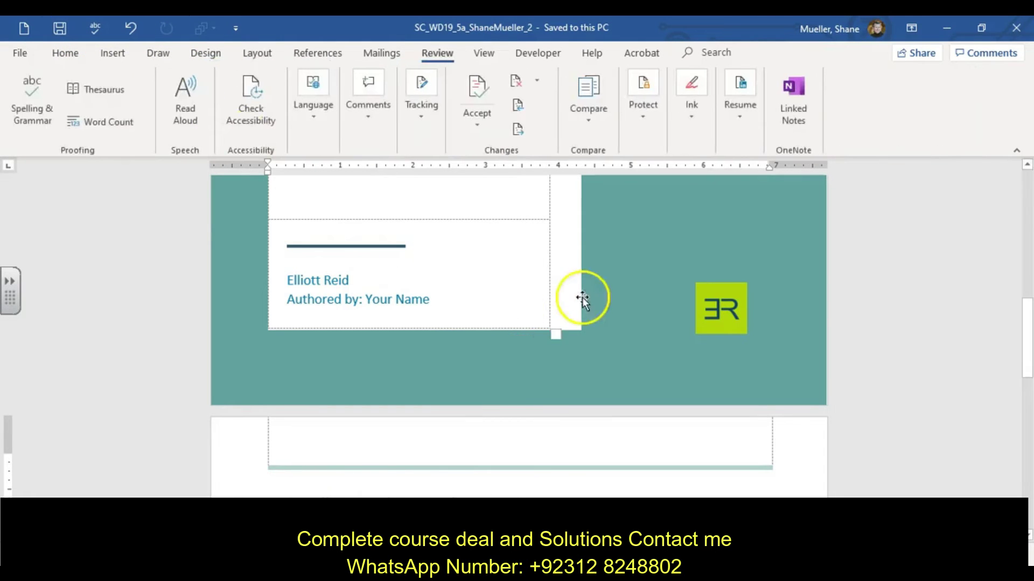
scroll(751, 318, down, 3)
scroll(751, 318, down, 3)
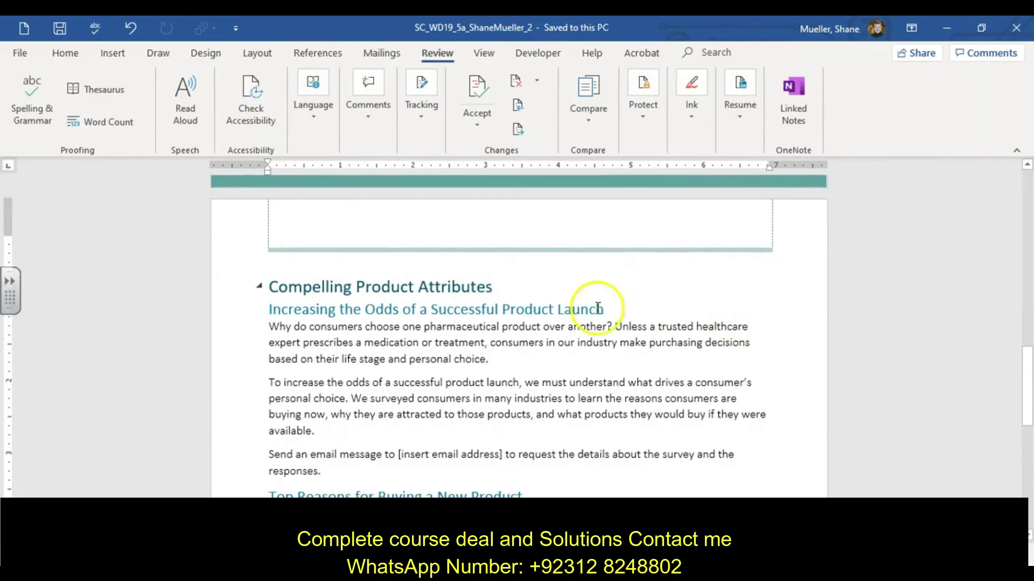
click(598, 304)
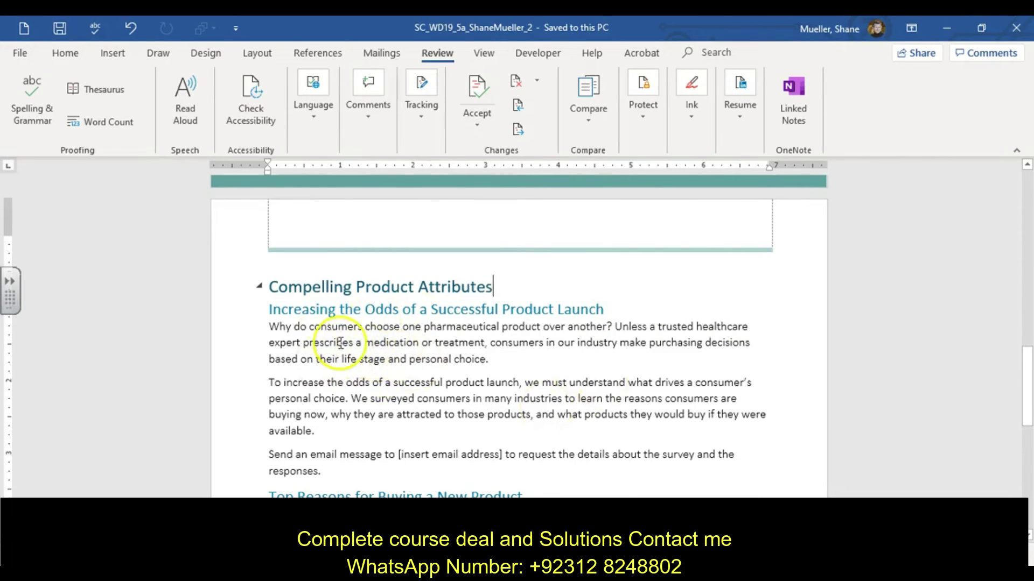
click(339, 343)
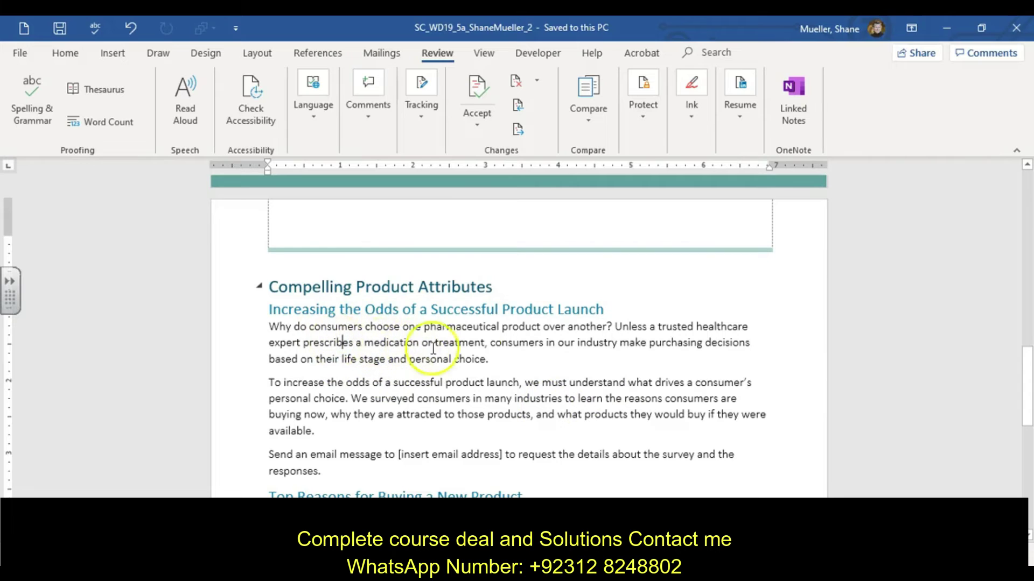
click(409, 340)
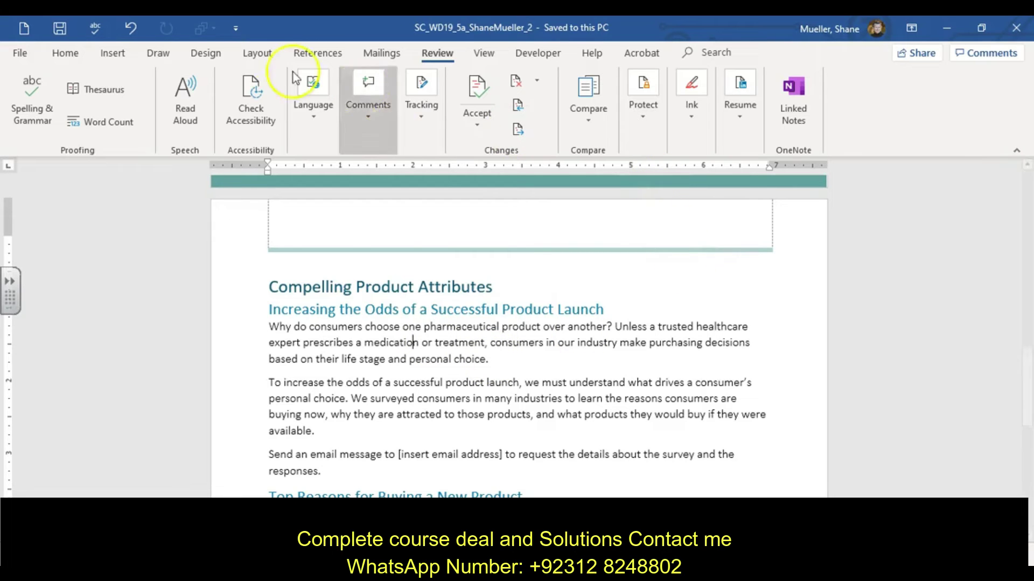
Create a new style named Intro from the selected paragraph's formatting.
click(66, 52)
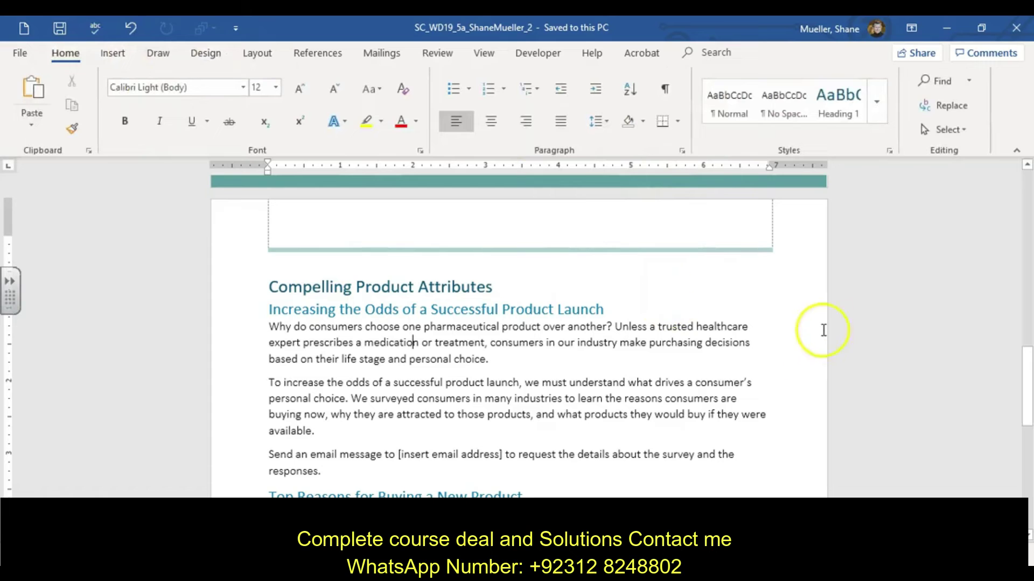
click(889, 150)
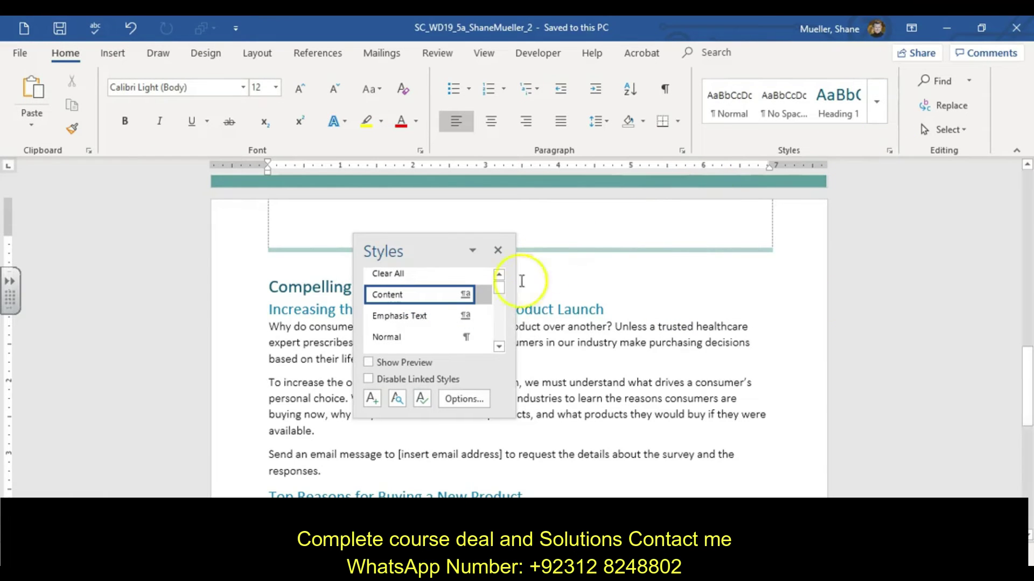
click(881, 107)
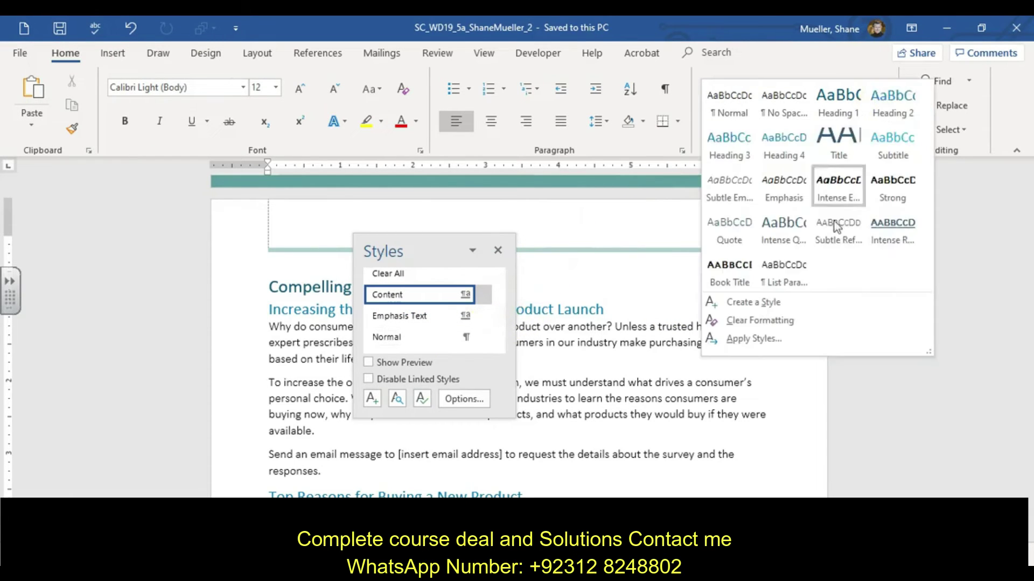
click(766, 302)
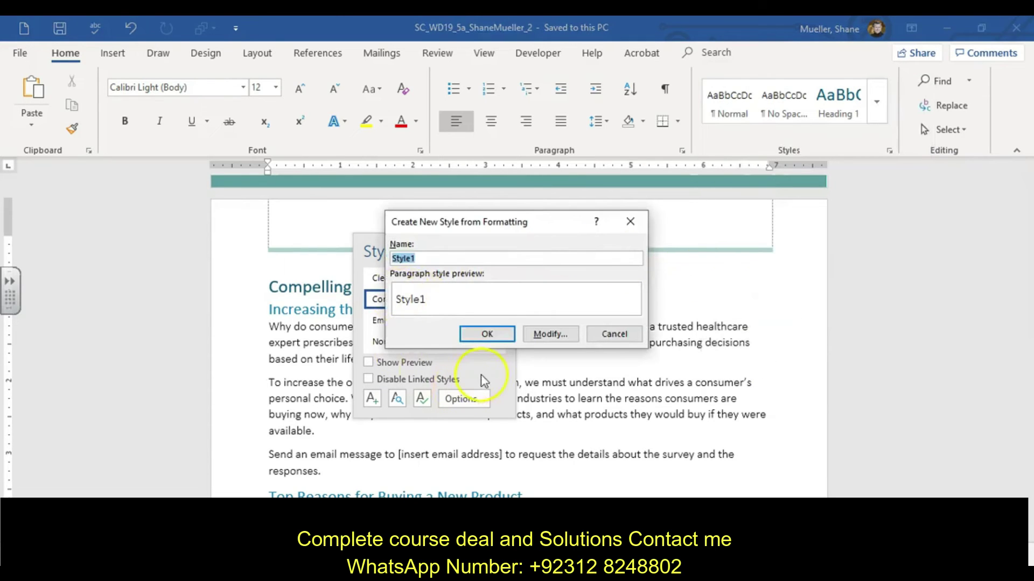
click(620, 335)
click(496, 251)
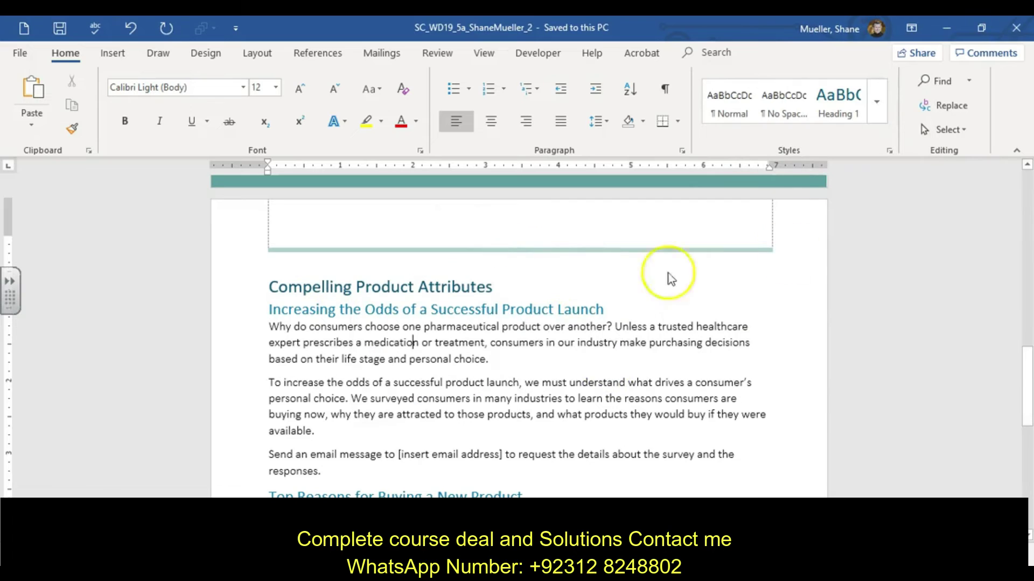
click(879, 99)
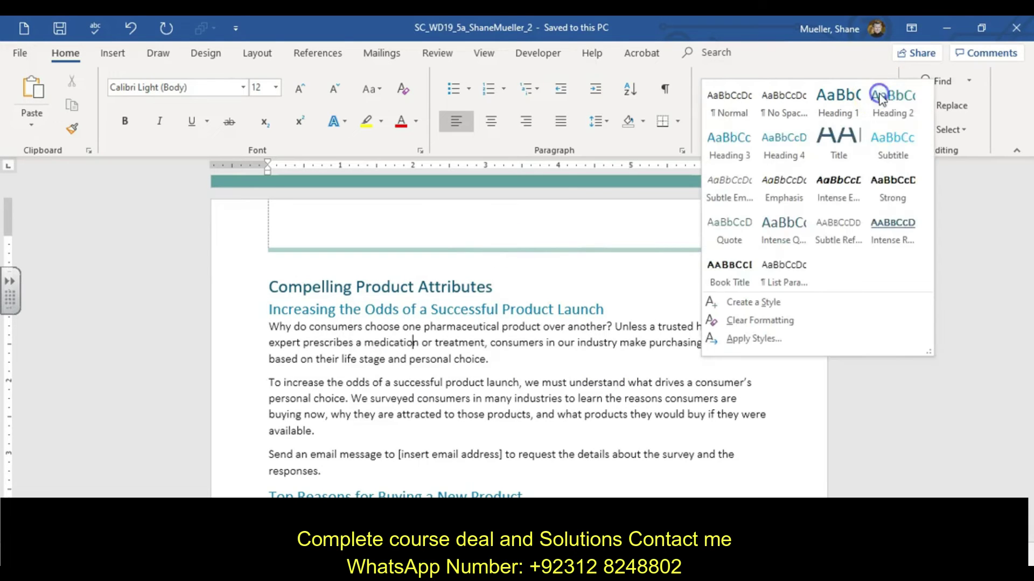
click(774, 307)
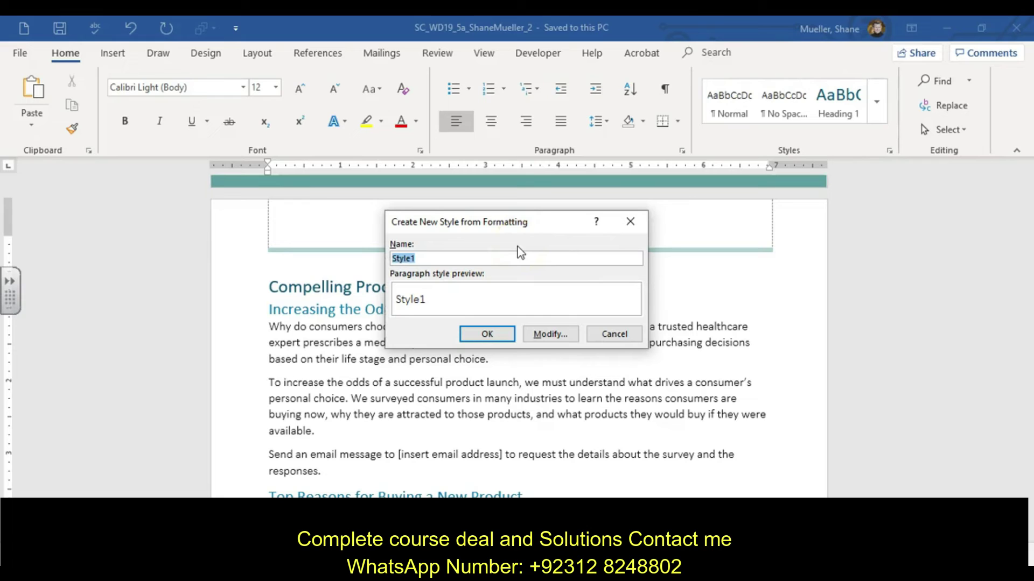
text(Intro)
Give the Intro style 12 pt space before and a 14 pt font size.
click(556, 336)
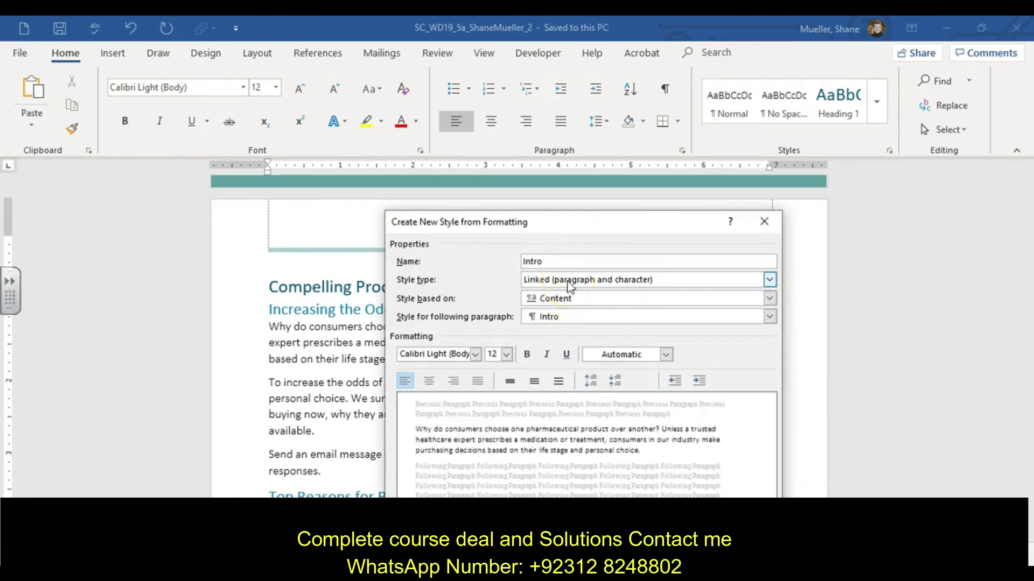
click(591, 306)
click(972, 392)
drag(660, 220, 654, 150)
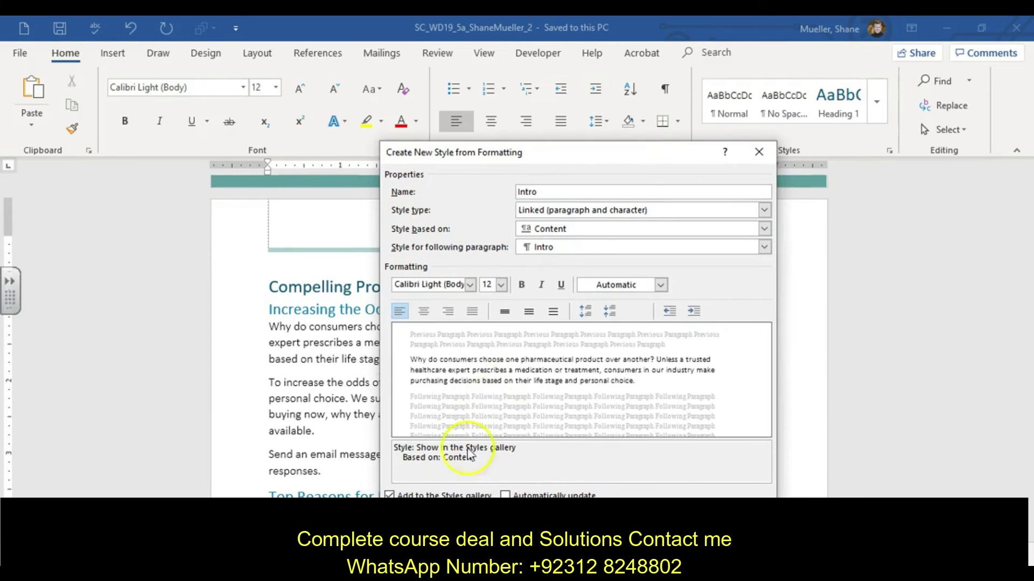
click(409, 515)
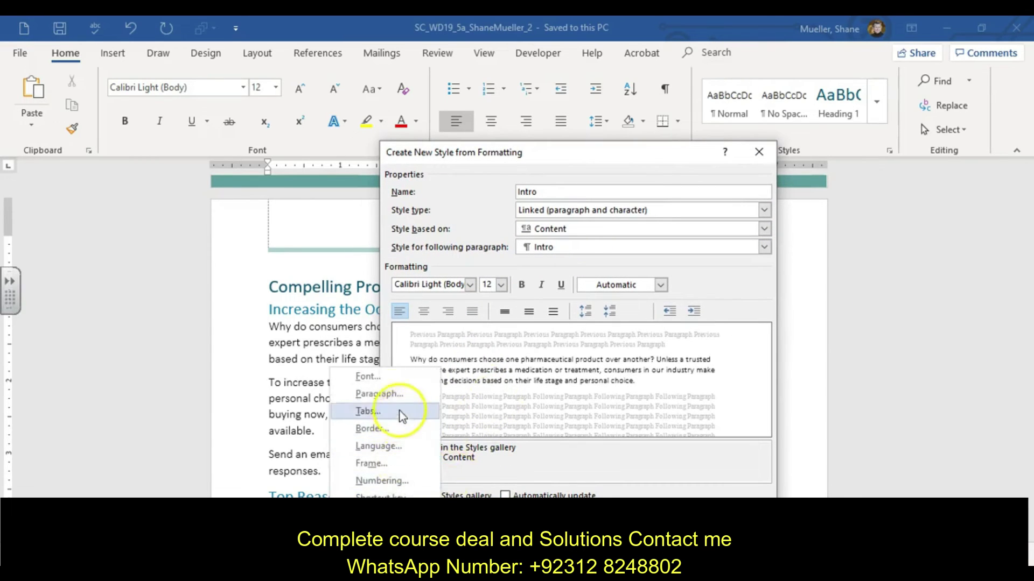
click(389, 396)
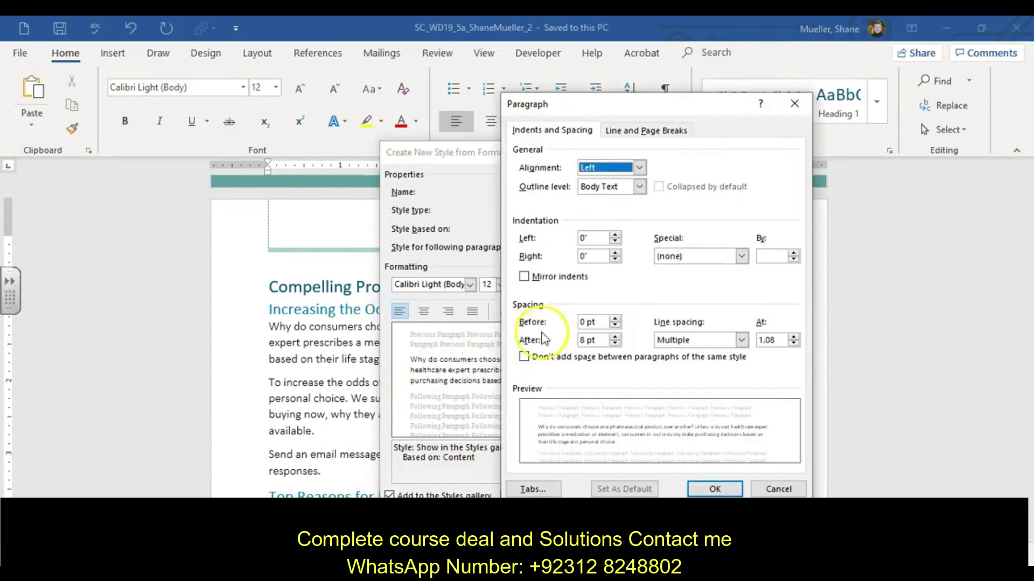
click(613, 325)
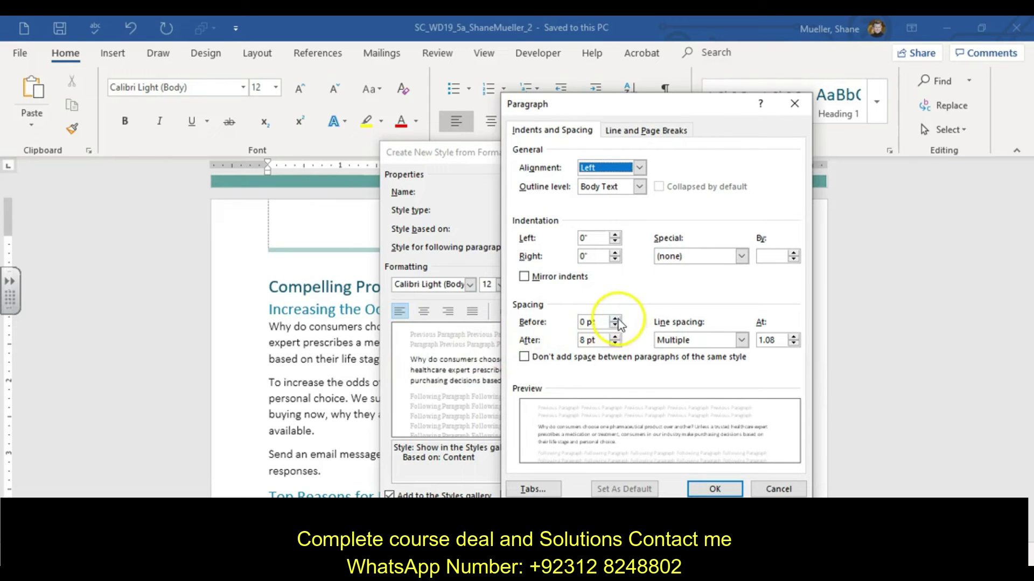
click(614, 319)
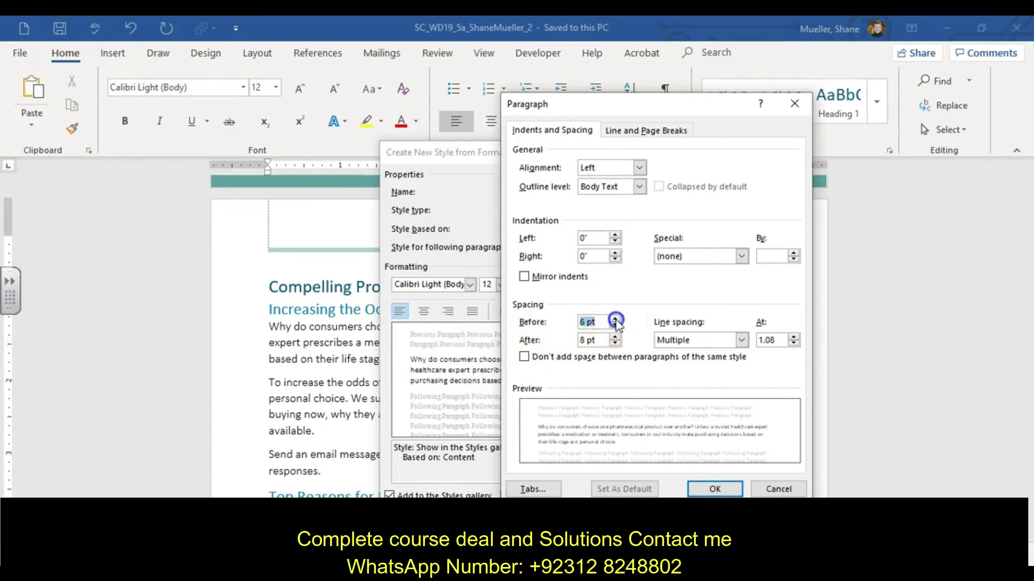
click(614, 319)
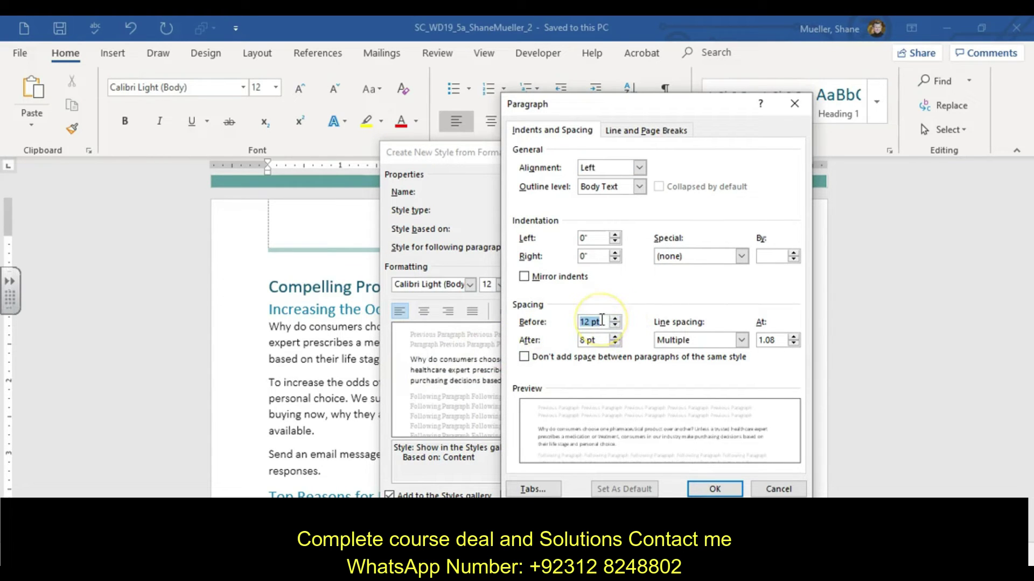
click(715, 489)
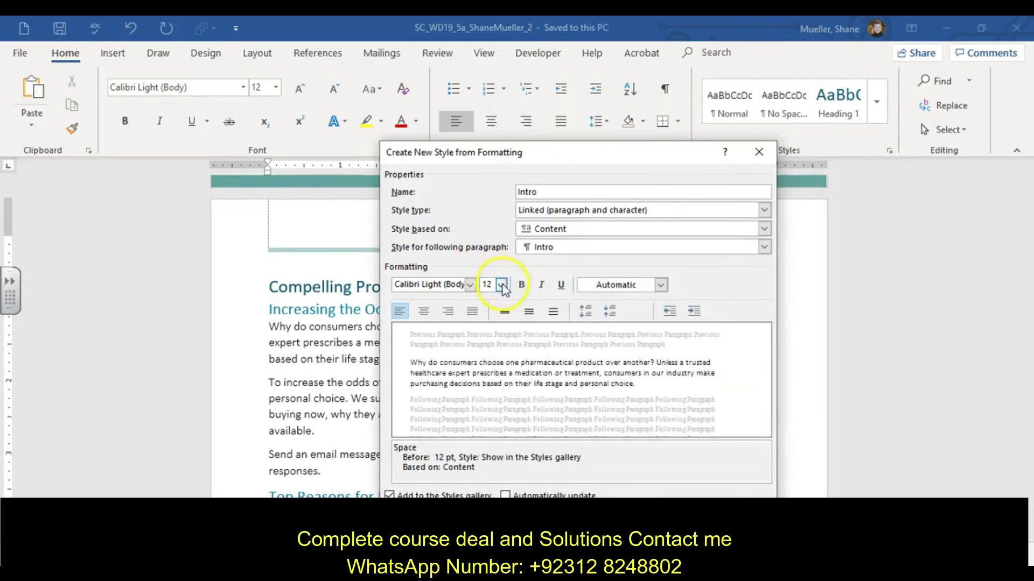
click(501, 285)
click(489, 349)
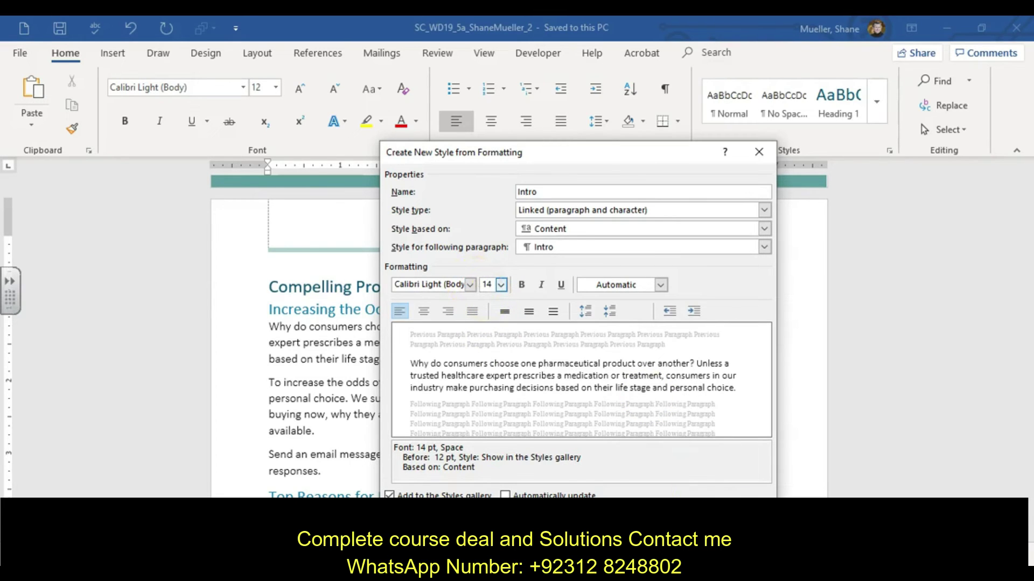
key(Return)
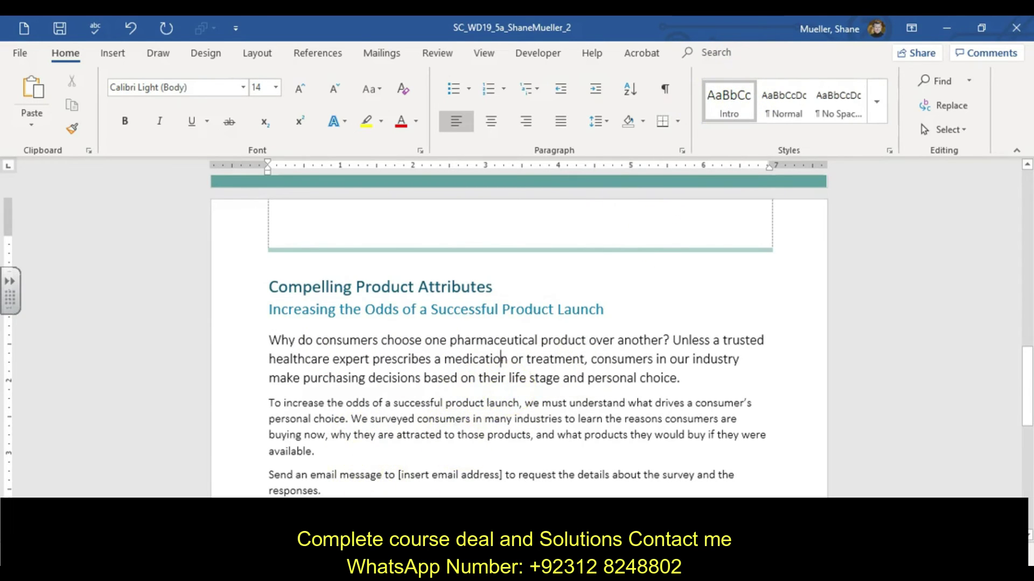
scroll(473, 454, down, 3)
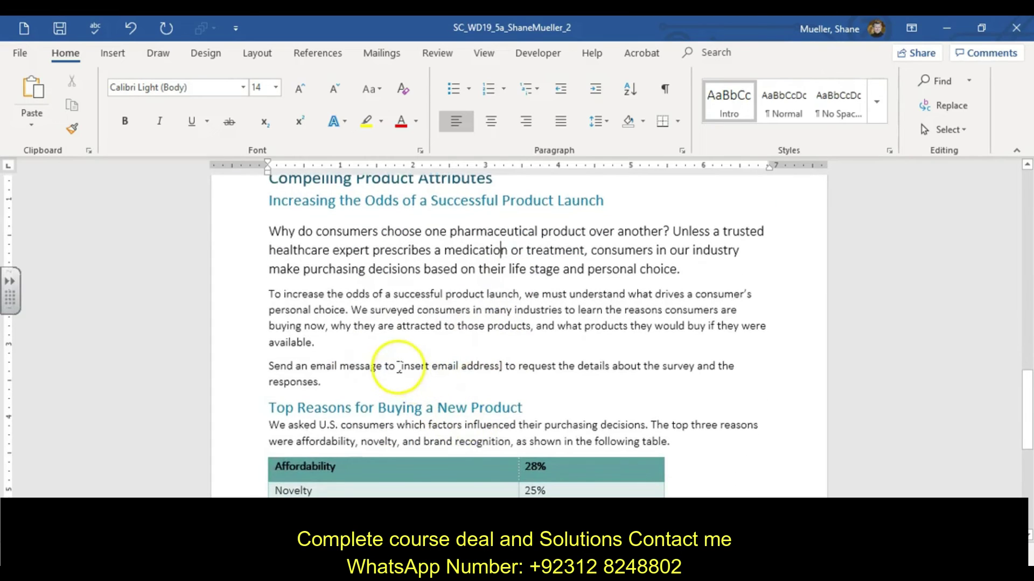
drag(399, 366, 502, 366)
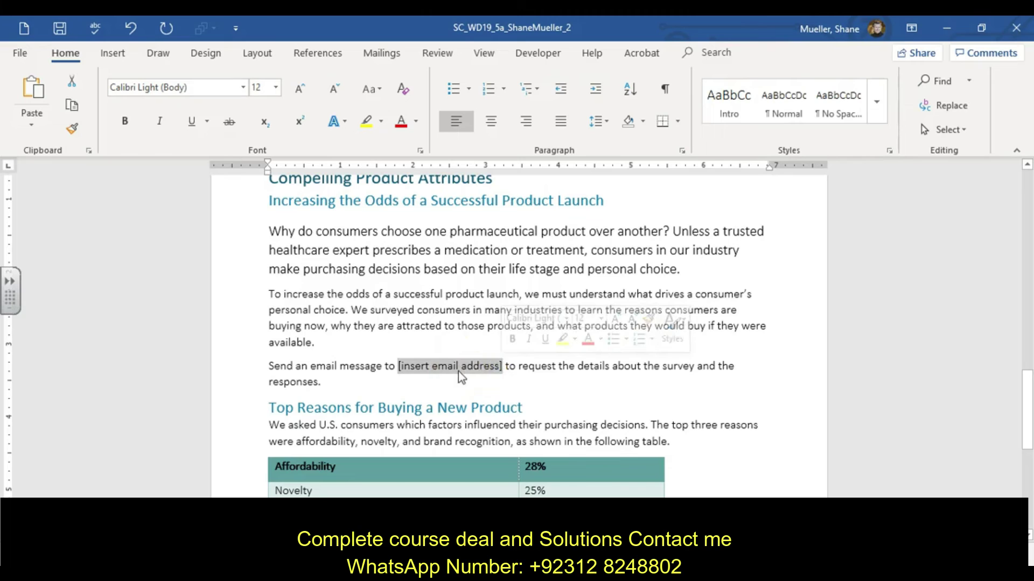
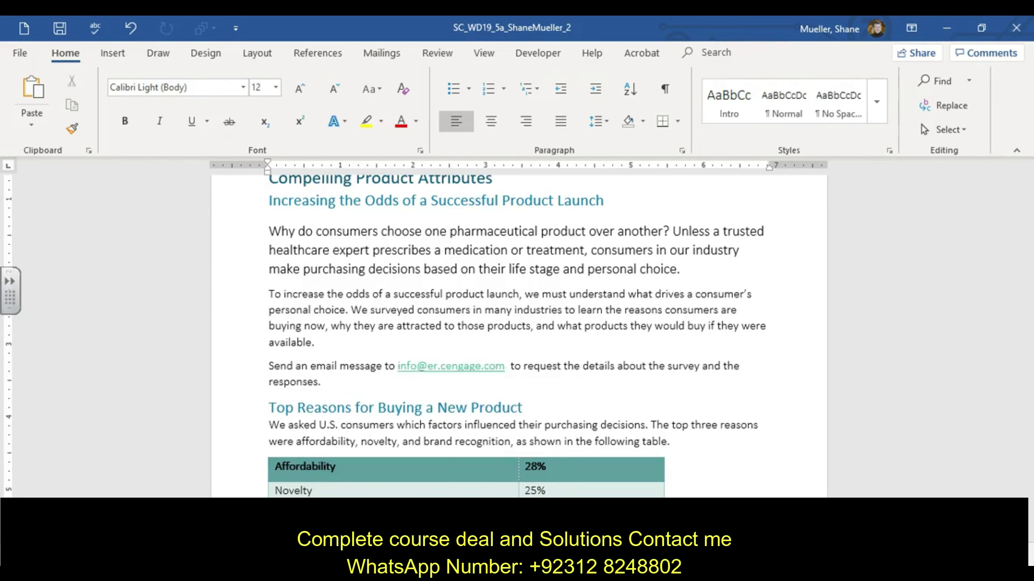
key(ctrl+z)
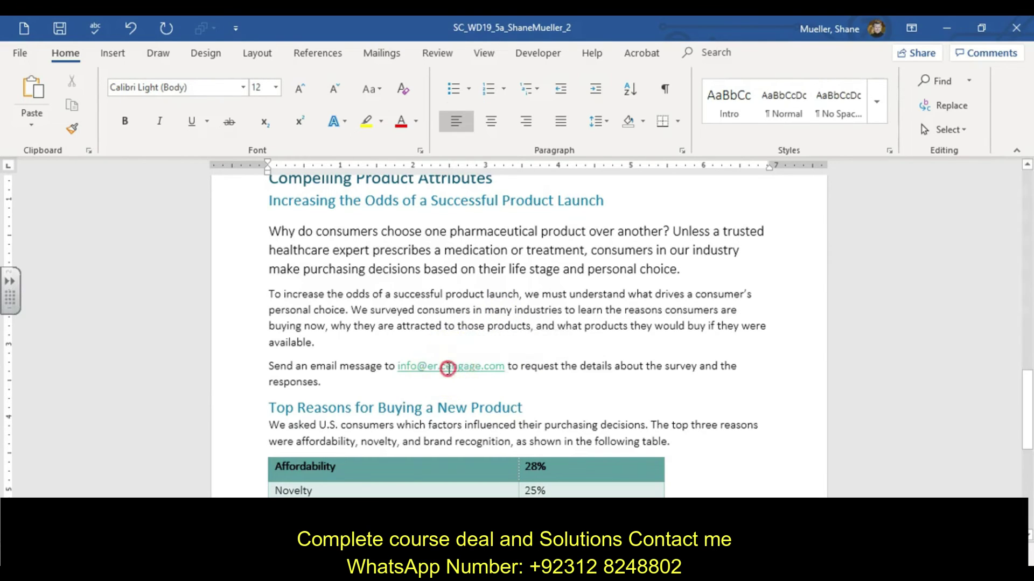
right_click(449, 369)
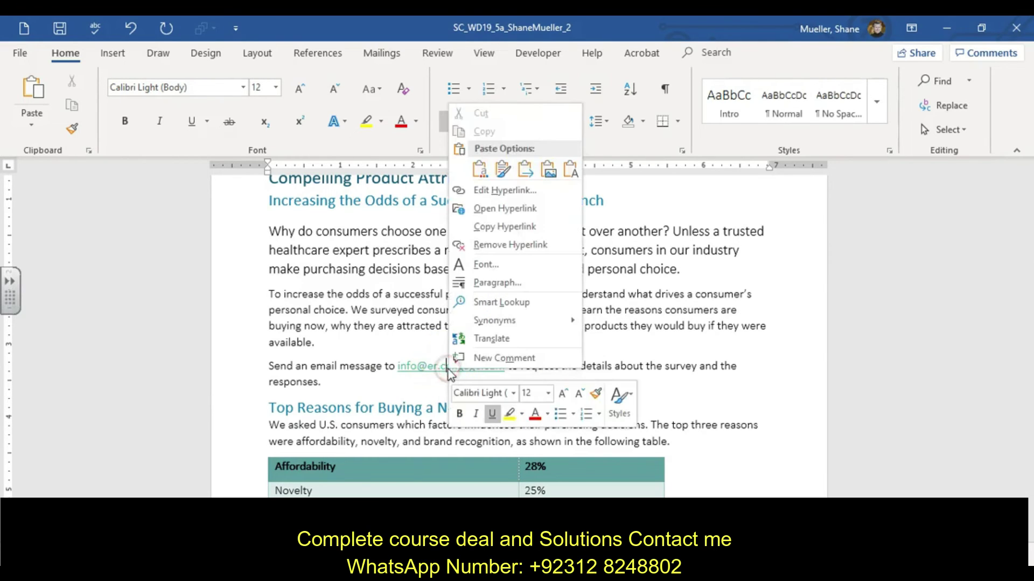
click(533, 190)
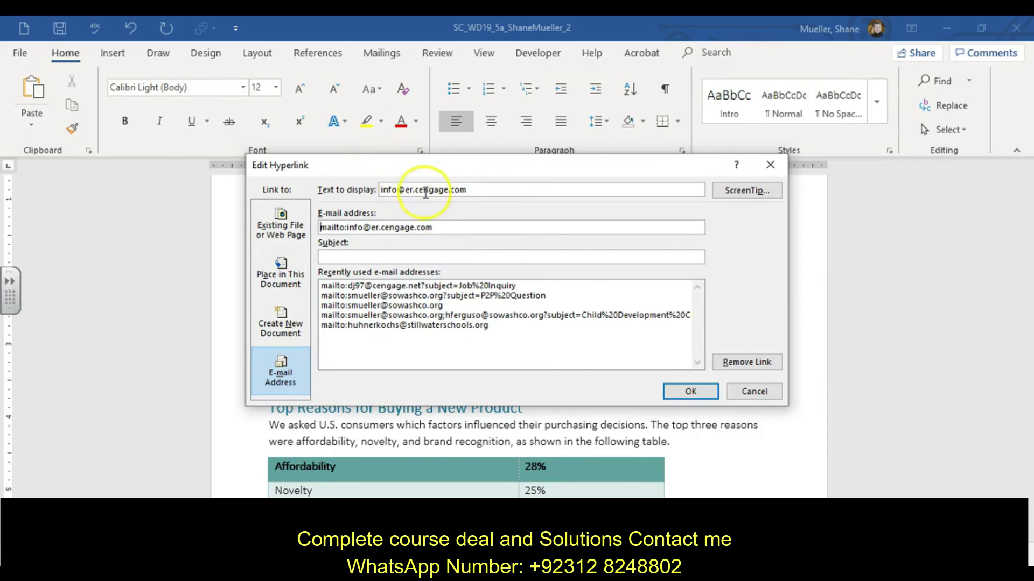
click(754, 193)
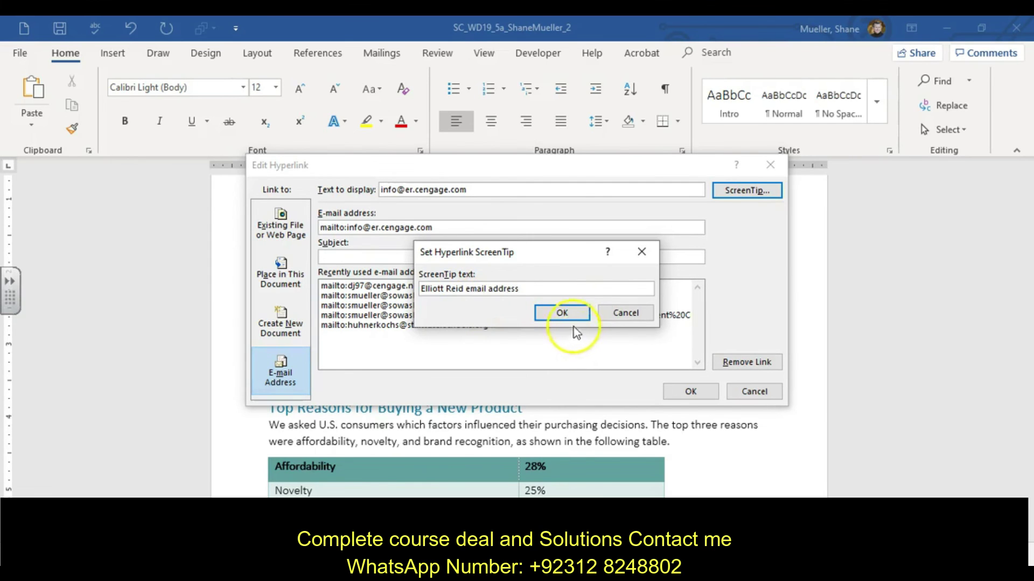
click(563, 313)
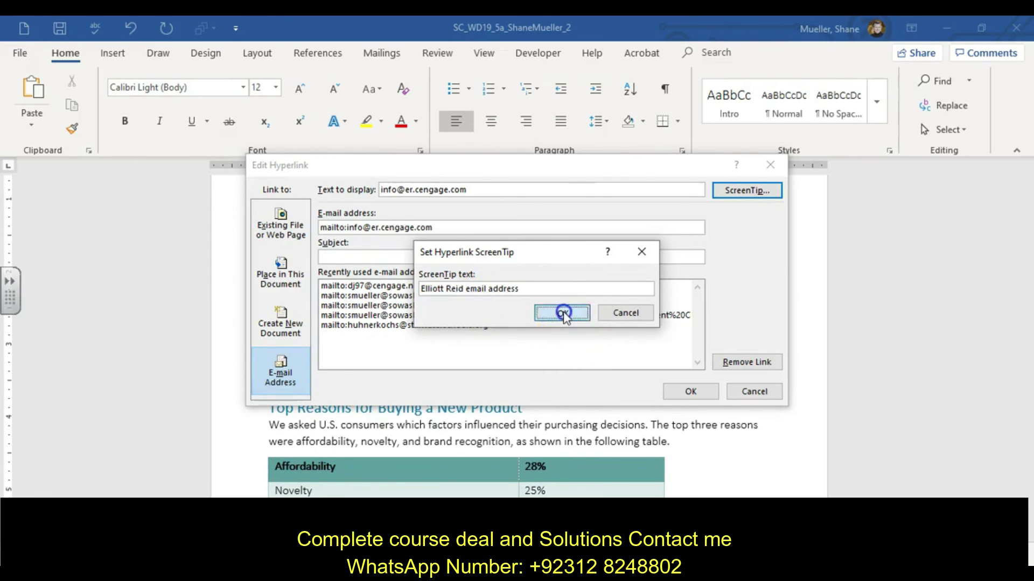
click(690, 393)
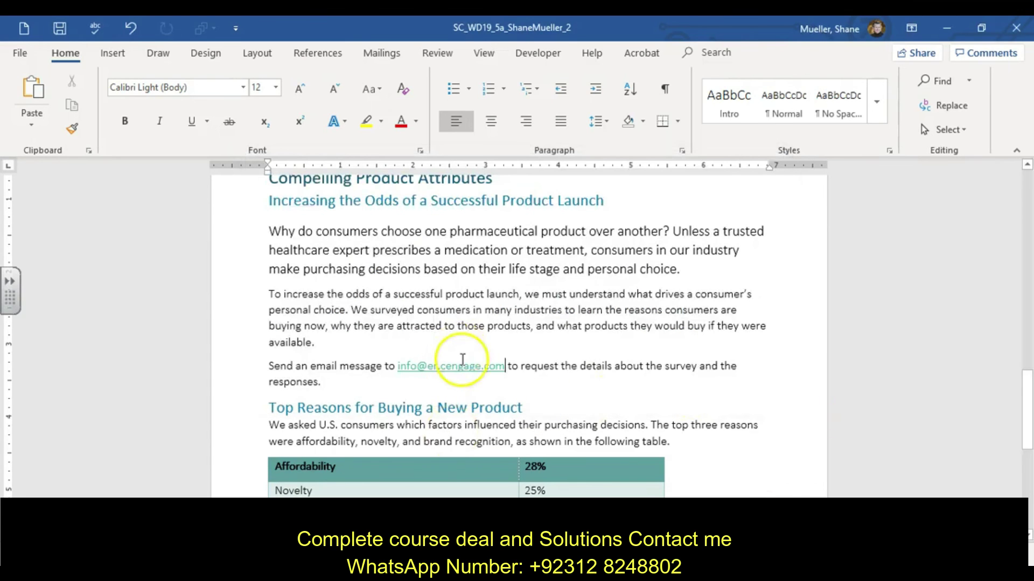
Save the report from the Quick Access Toolbar.
mouse_move(463, 361)
click(65, 27)
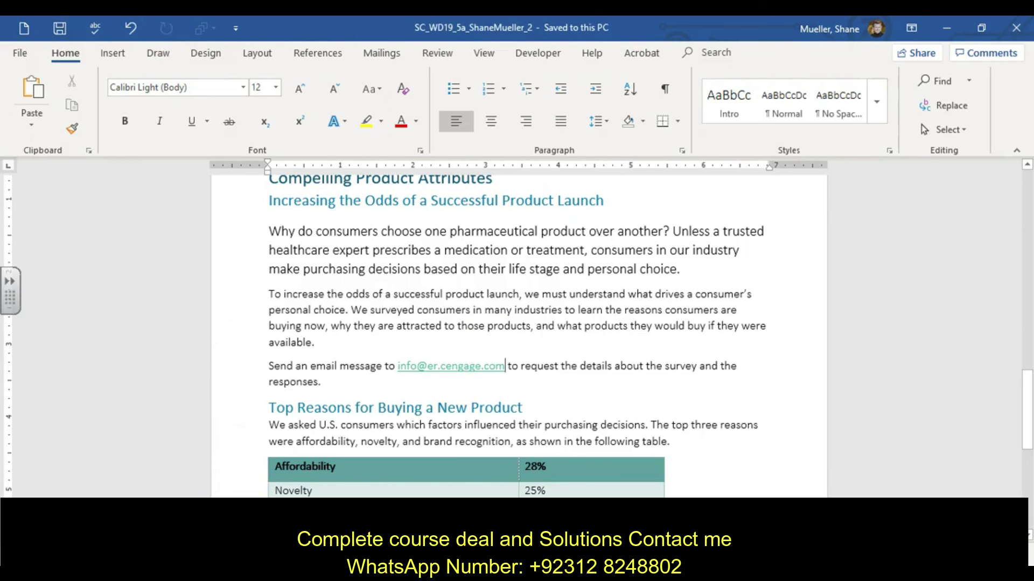
scroll(365, 427, down, 3)
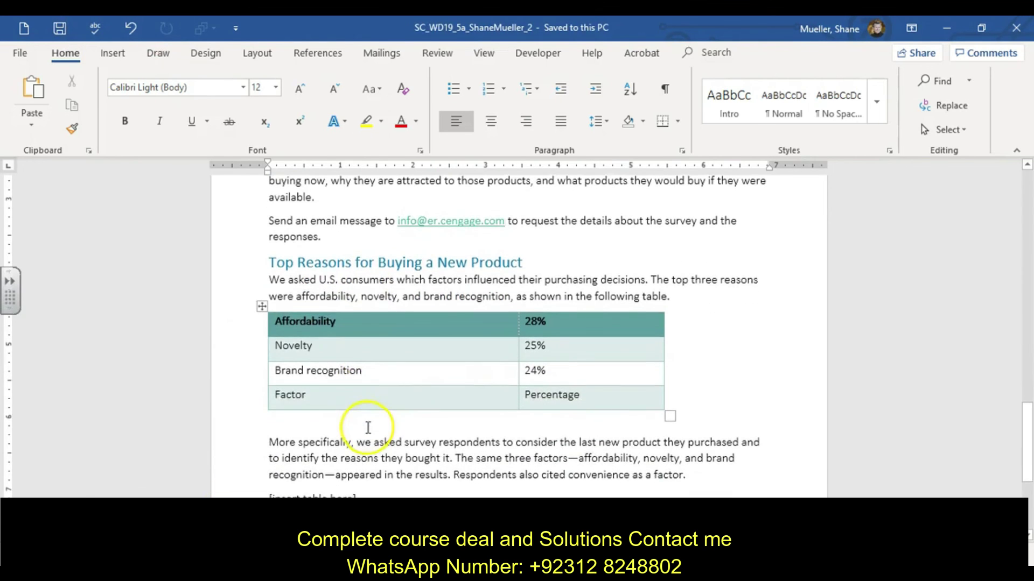
mouse_move(256, 409)
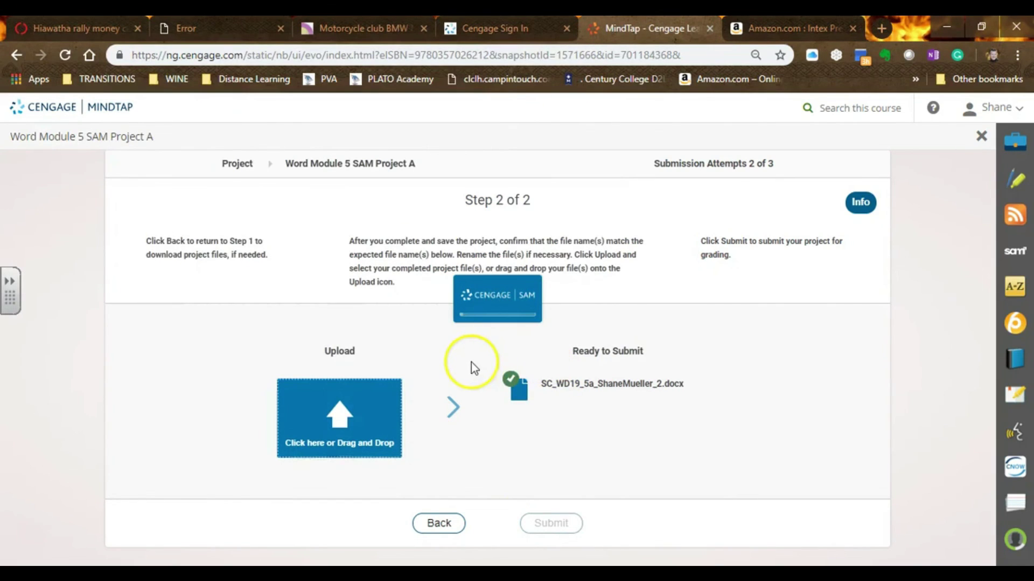
Download the graded report after submission and open it from the download bar.
click(490, 423)
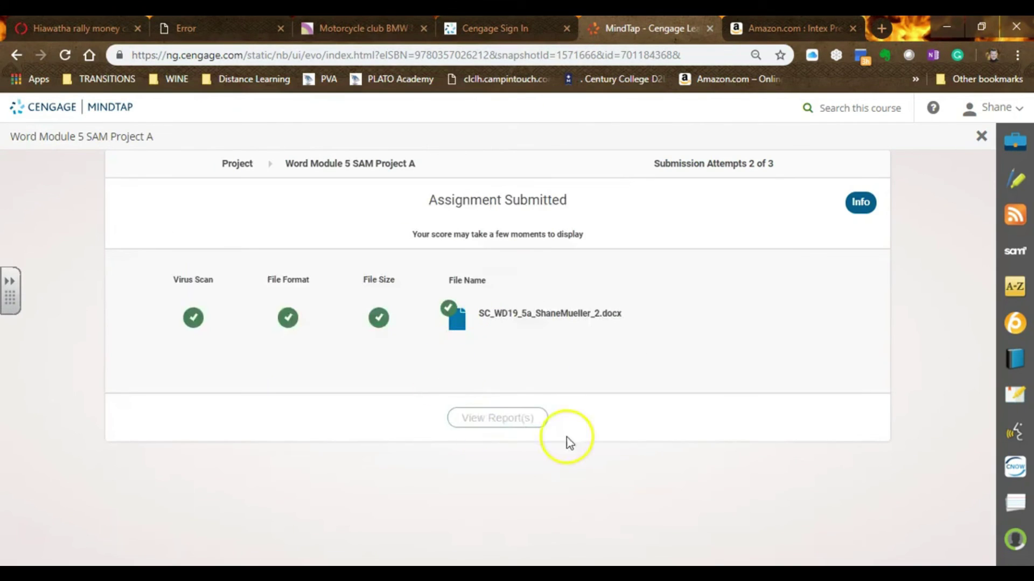
click(89, 547)
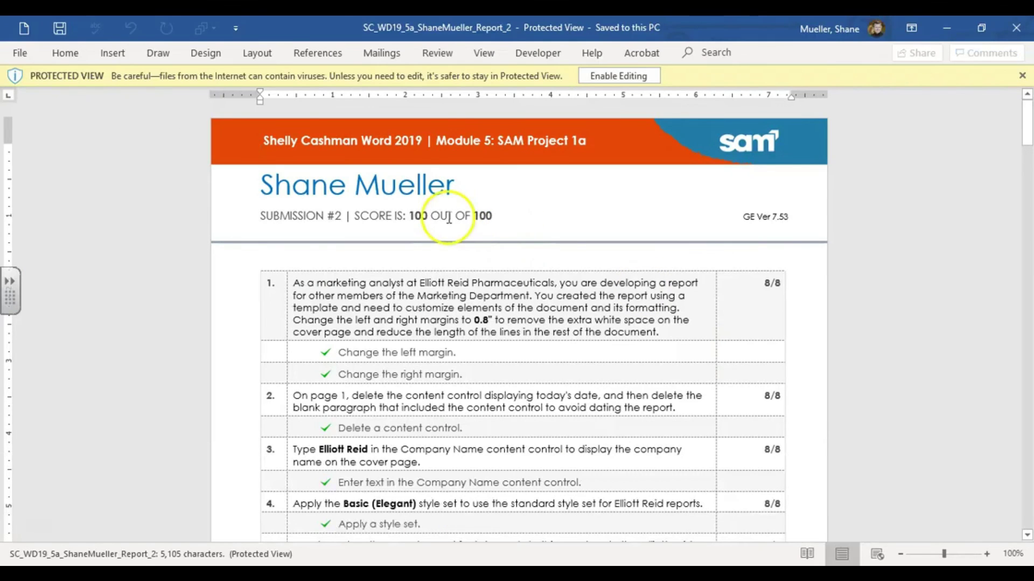
scroll(619, 280, down, 5)
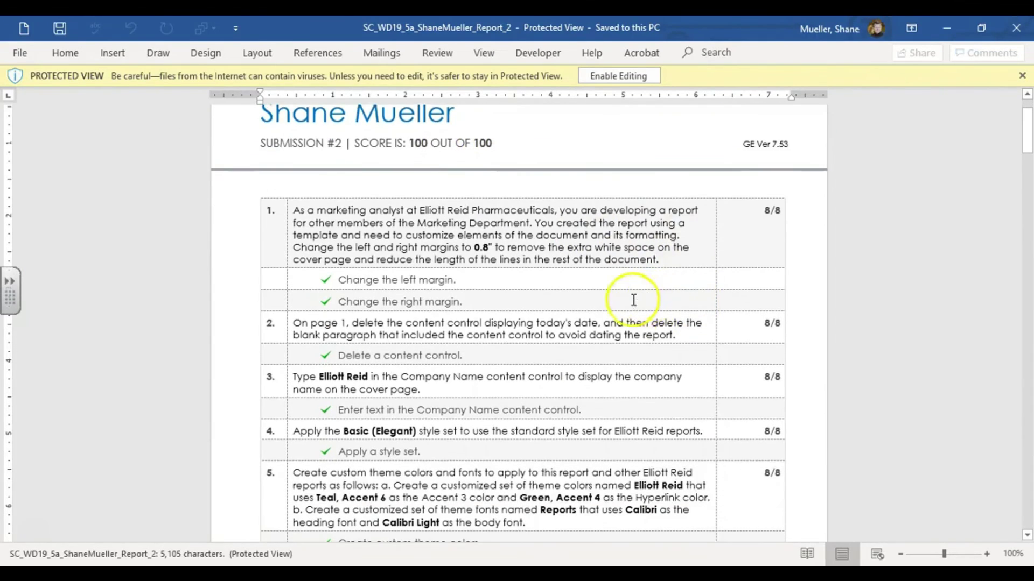
scroll(578, 287, down, 20)
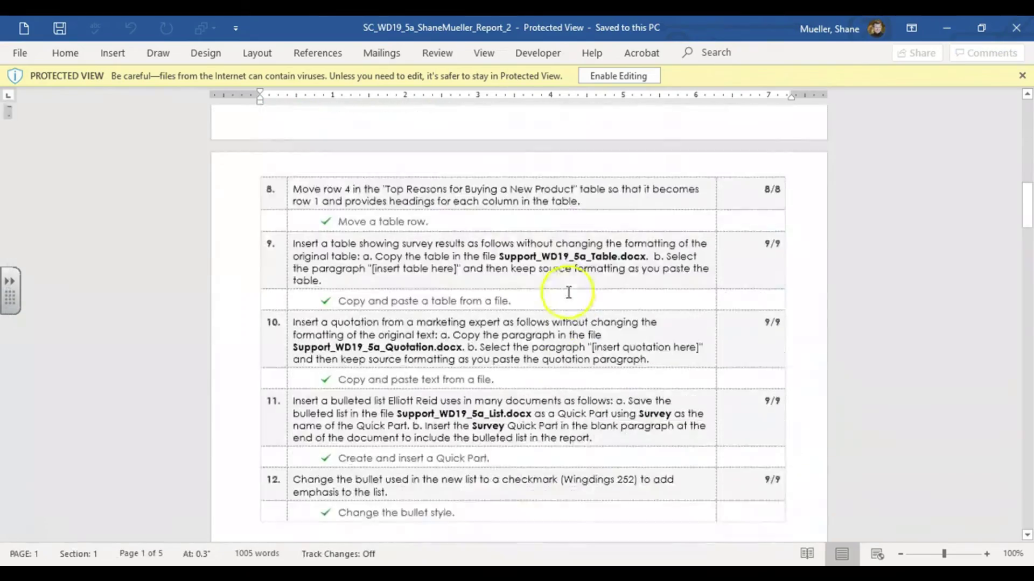
scroll(571, 293, up, 12)
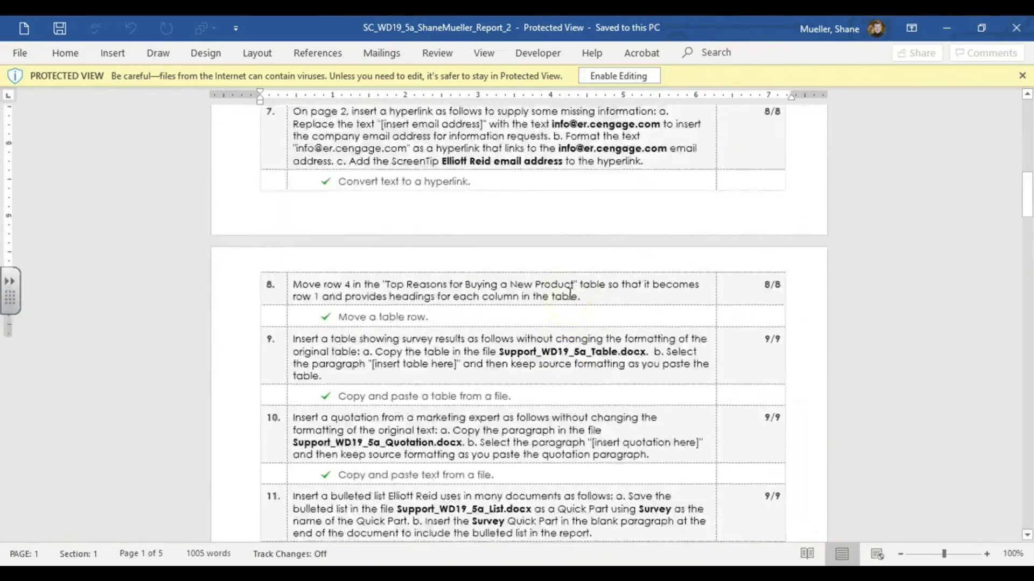
scroll(570, 293, up, 10)
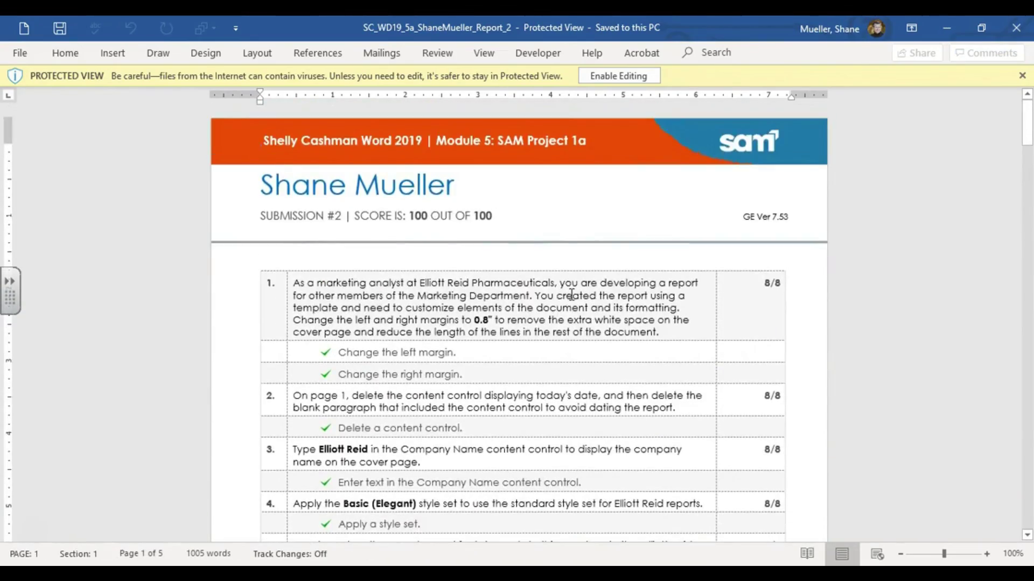
scroll(678, 296, down, 4)
scroll(679, 296, down, 4)
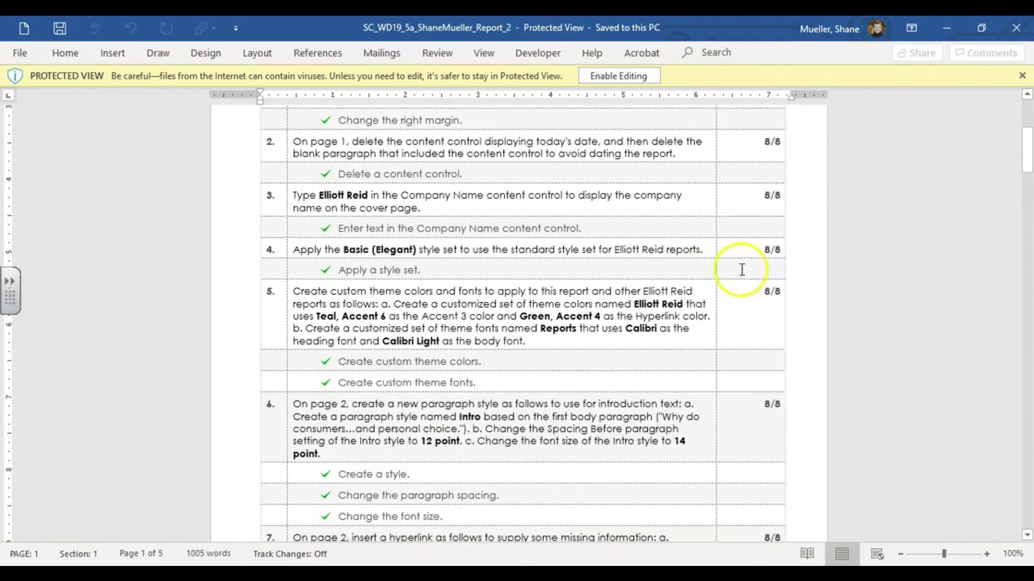
scroll(769, 309, down, 15)
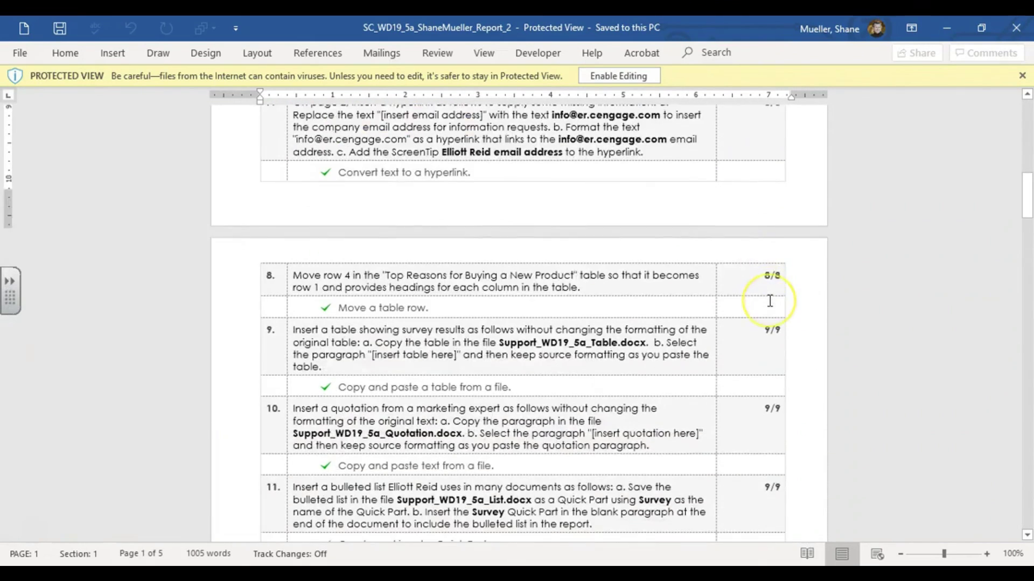
scroll(770, 300, down, 6)
scroll(769, 306, up, 3)
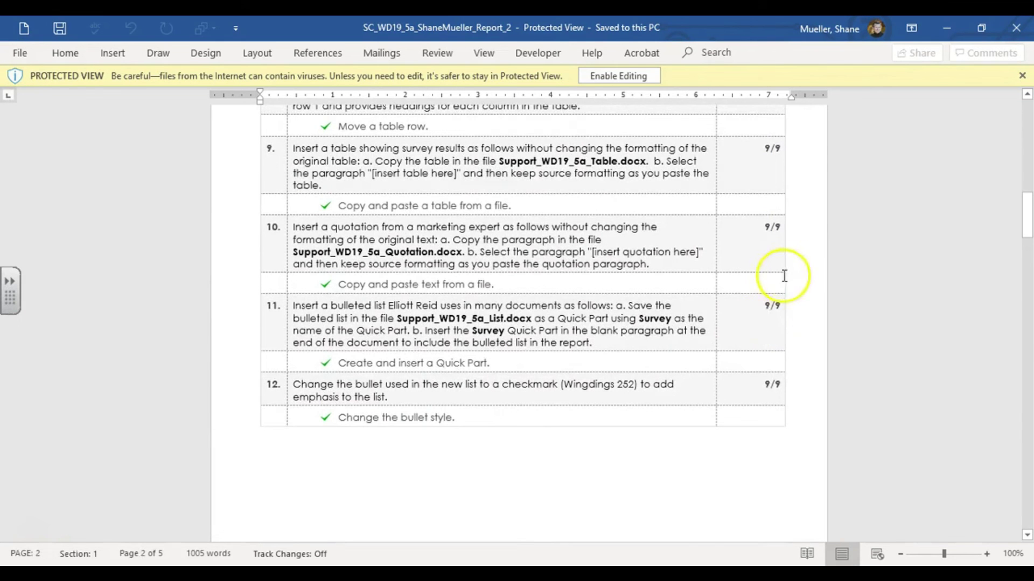
scroll(768, 289, up, 15)
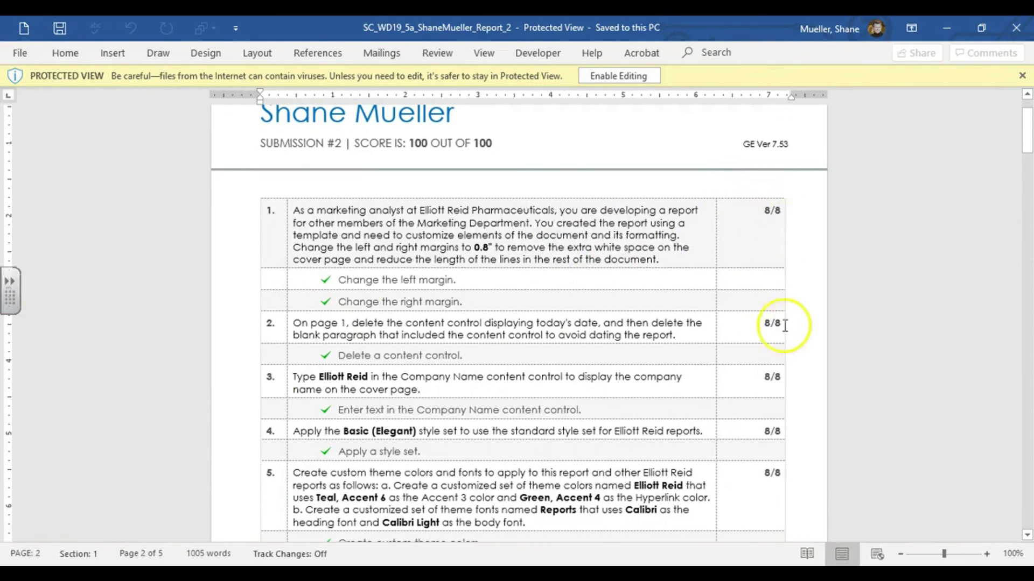
scroll(695, 283, down, 3)
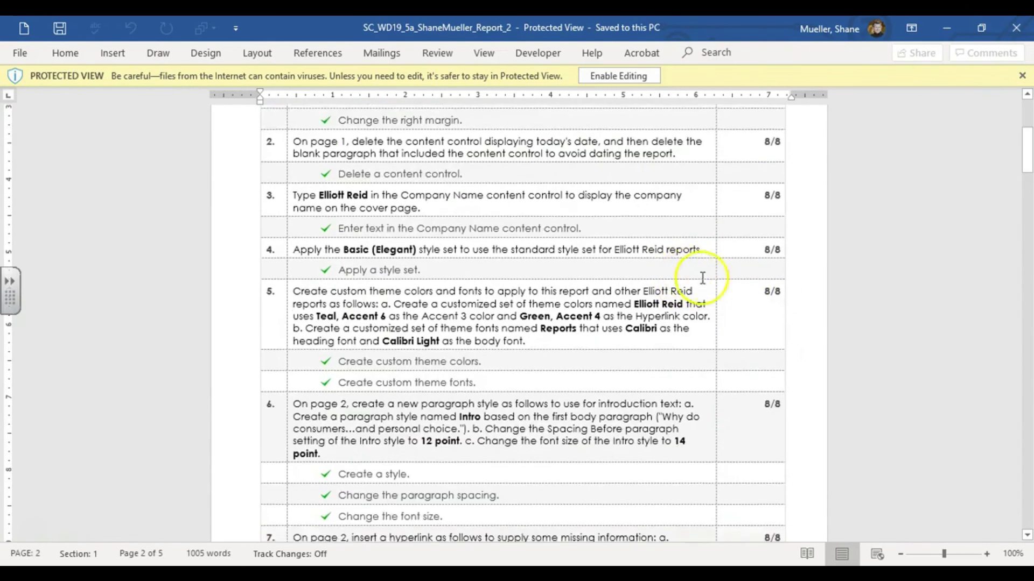
scroll(703, 278, down, 9)
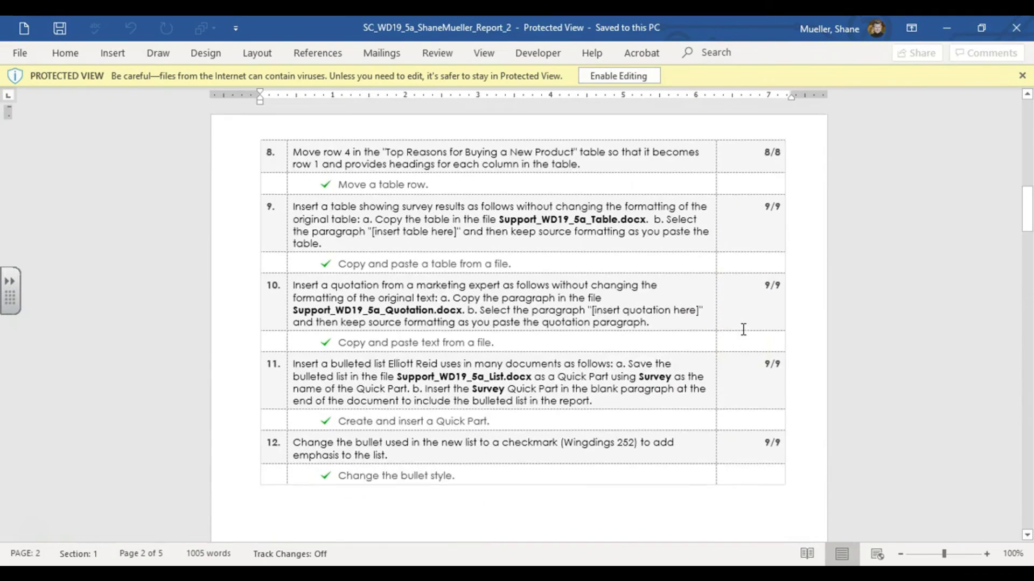
scroll(743, 329, up, 4)
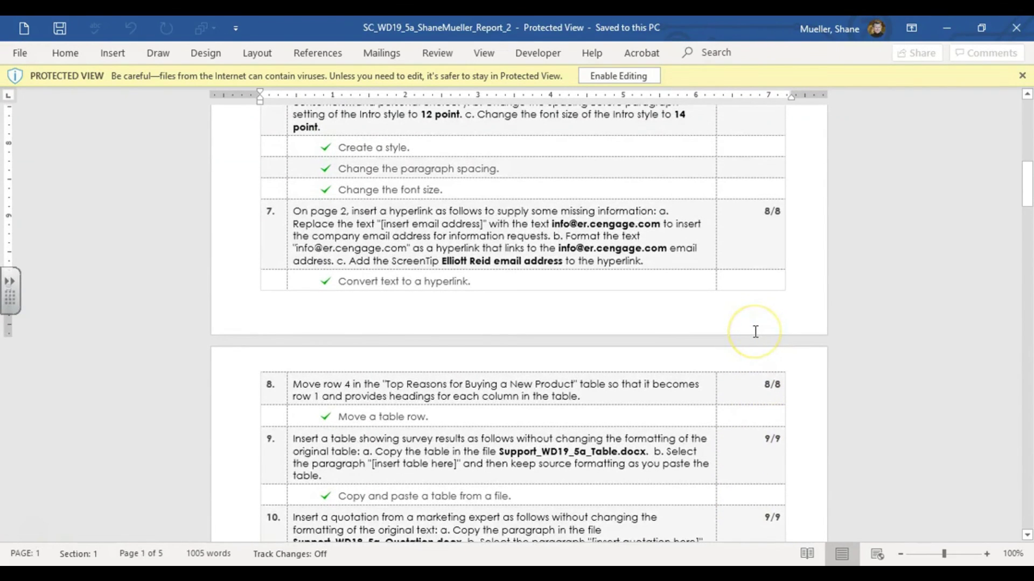